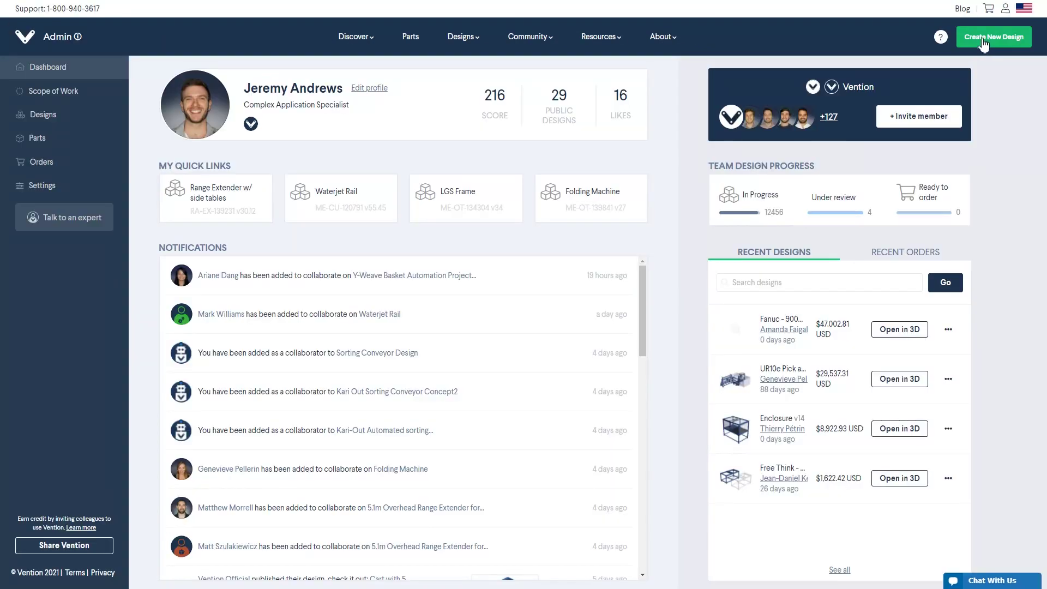
Step: Begin a new blank design and select its Design Name field for 'Large Cobot Palletizer'
click(984, 43)
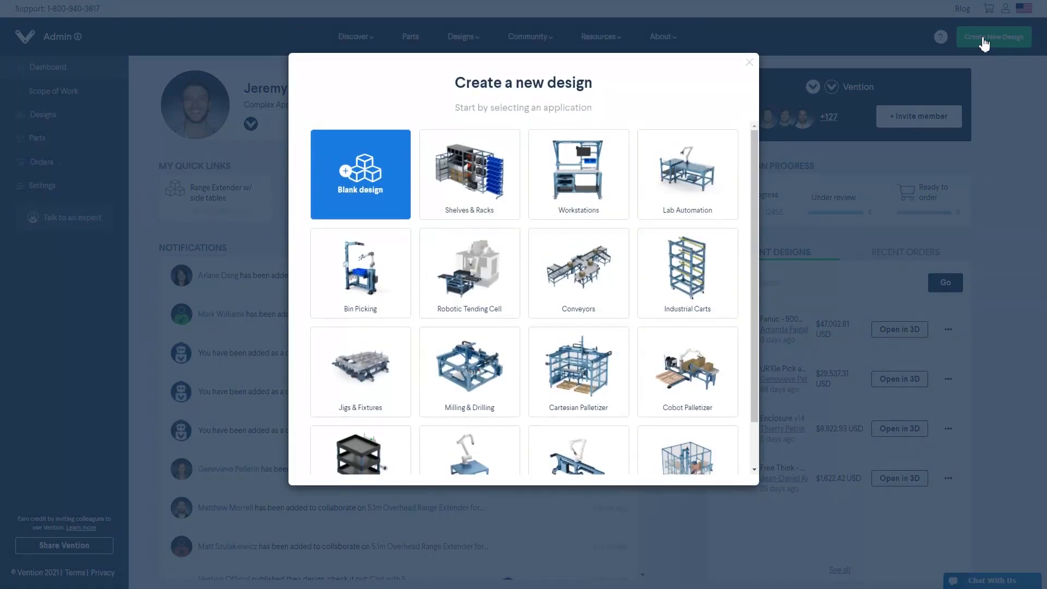
scroll(755, 264, down, 1)
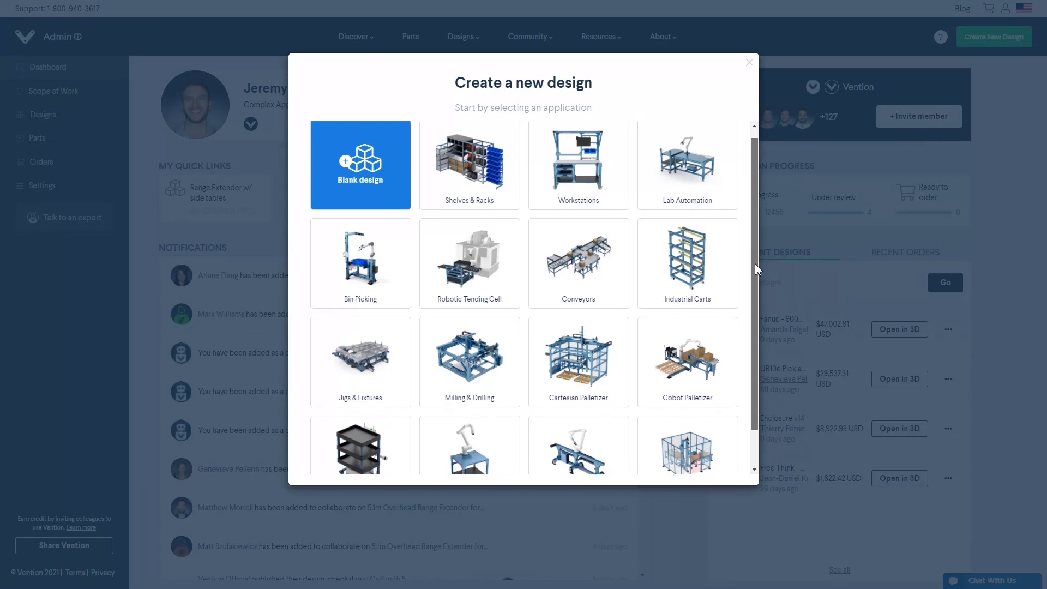
scroll(749, 296, up, 1)
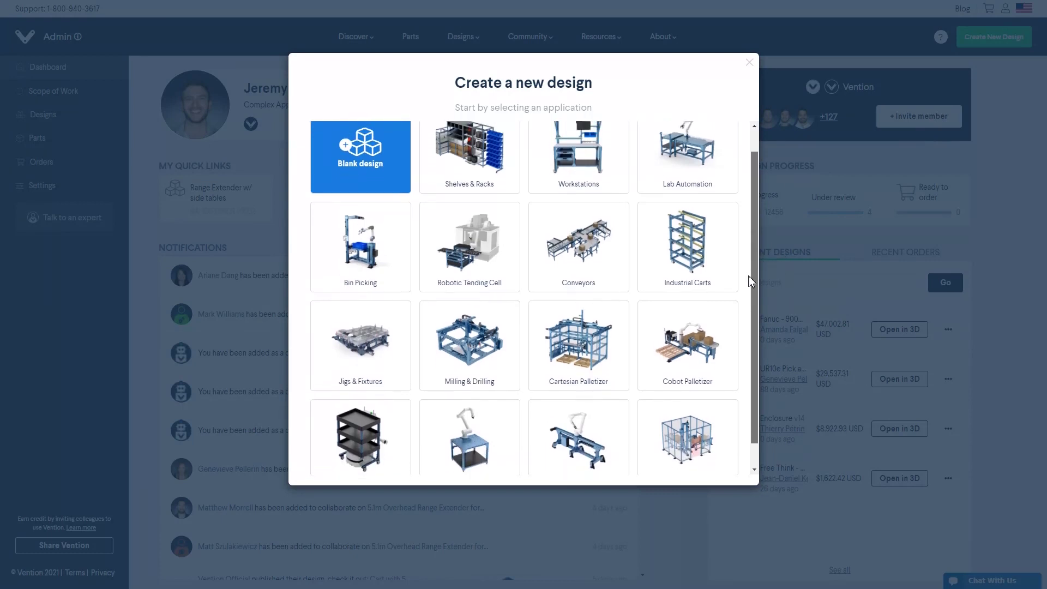
click(334, 201)
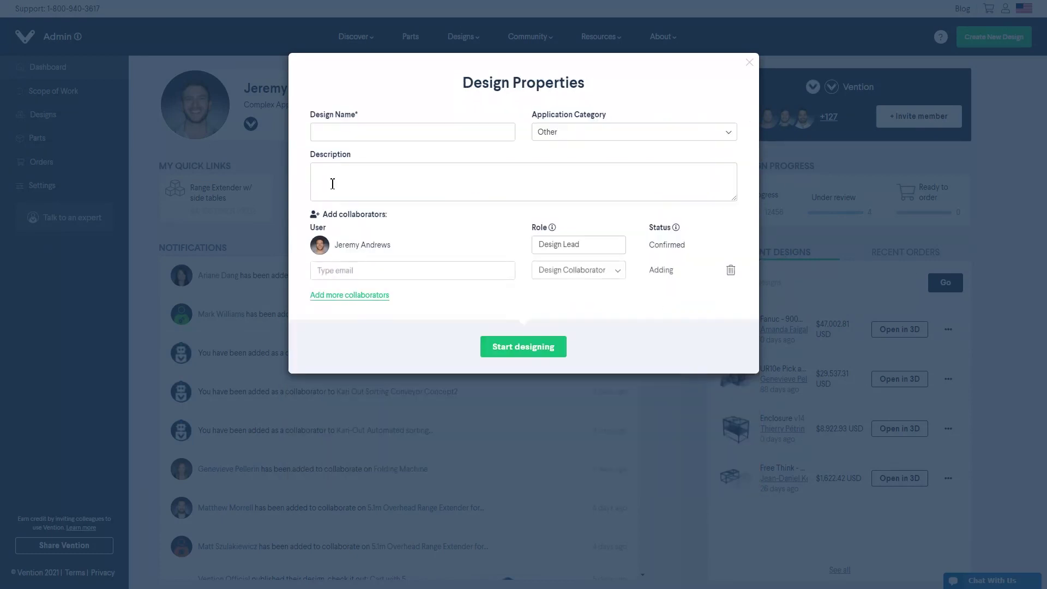
click(345, 138)
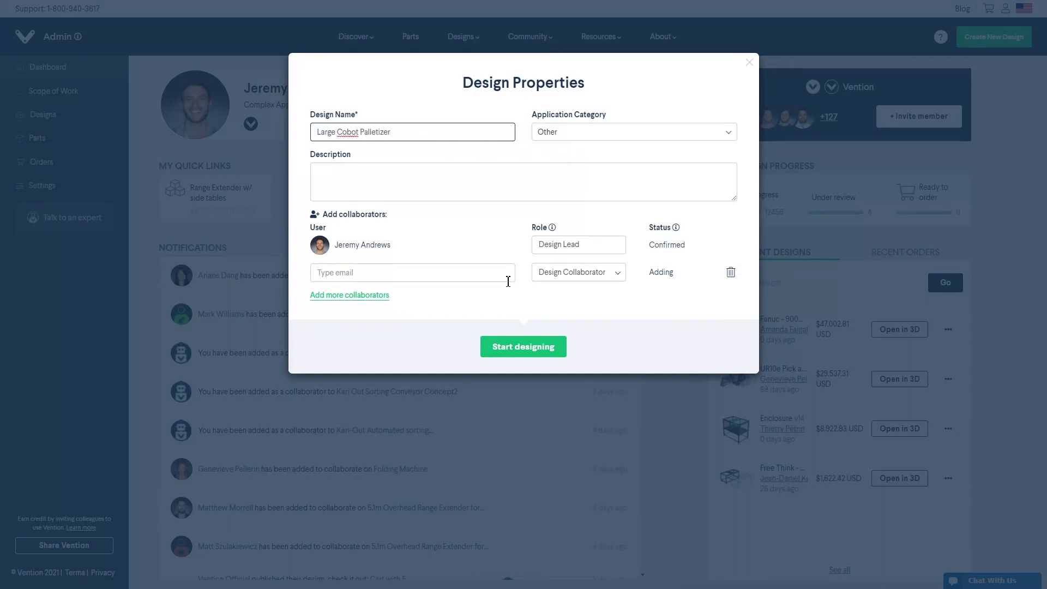
Step: Create the design in the editor and browse the Fixtures and Tooling parts
click(516, 338)
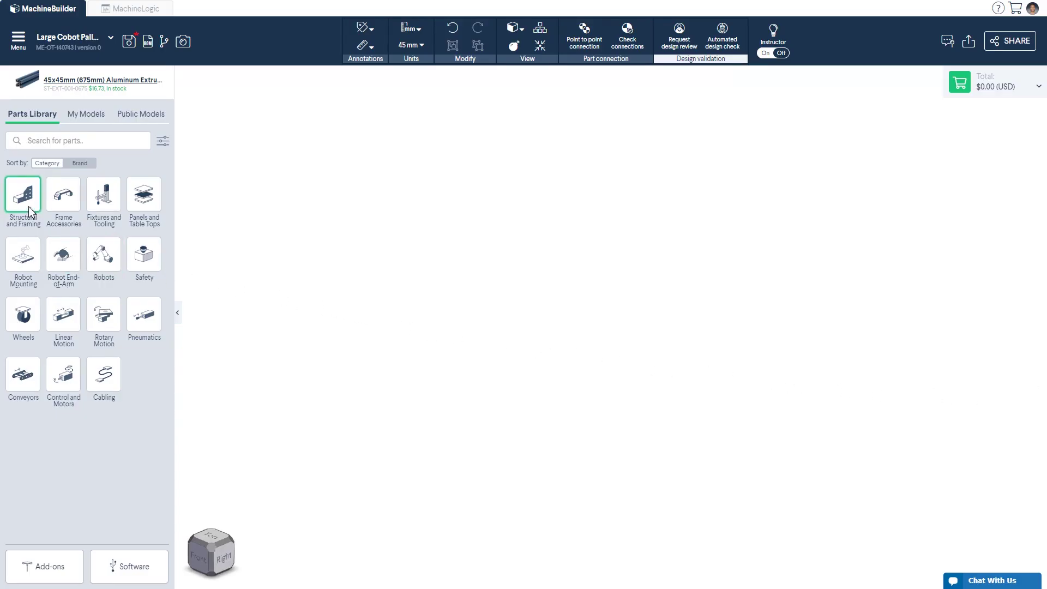
click(111, 211)
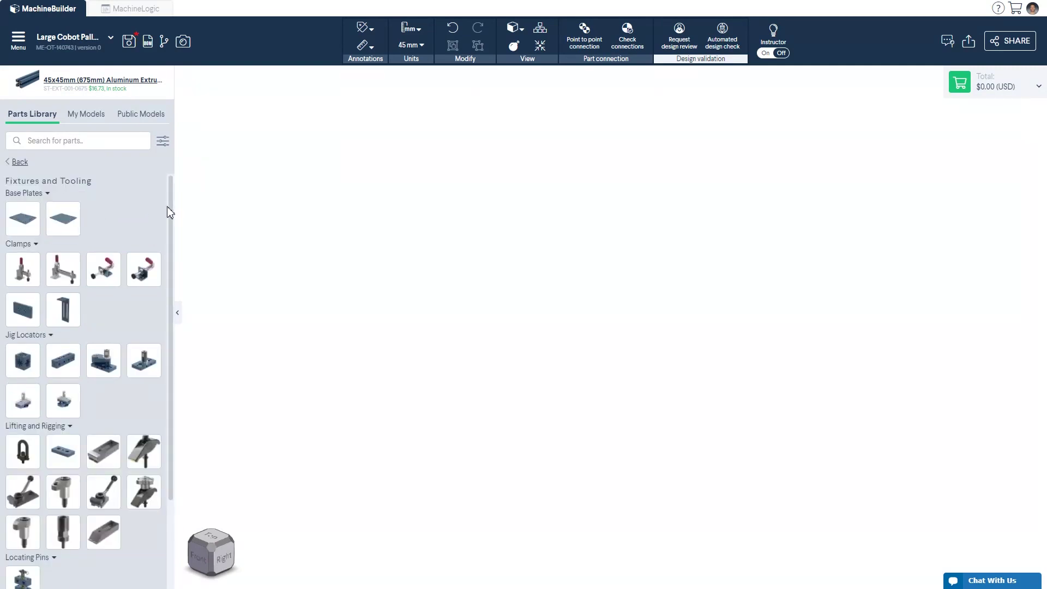
drag(172, 213, 193, 309)
click(19, 162)
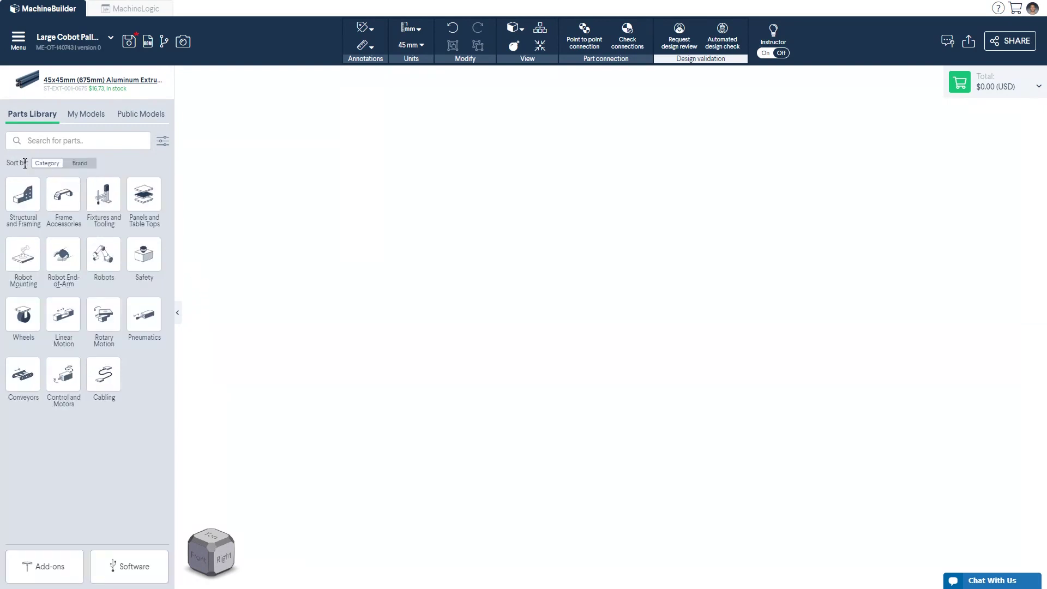
Step: Try brand and category sorting, view My and Public Models, then open Structural and Framing
click(80, 165)
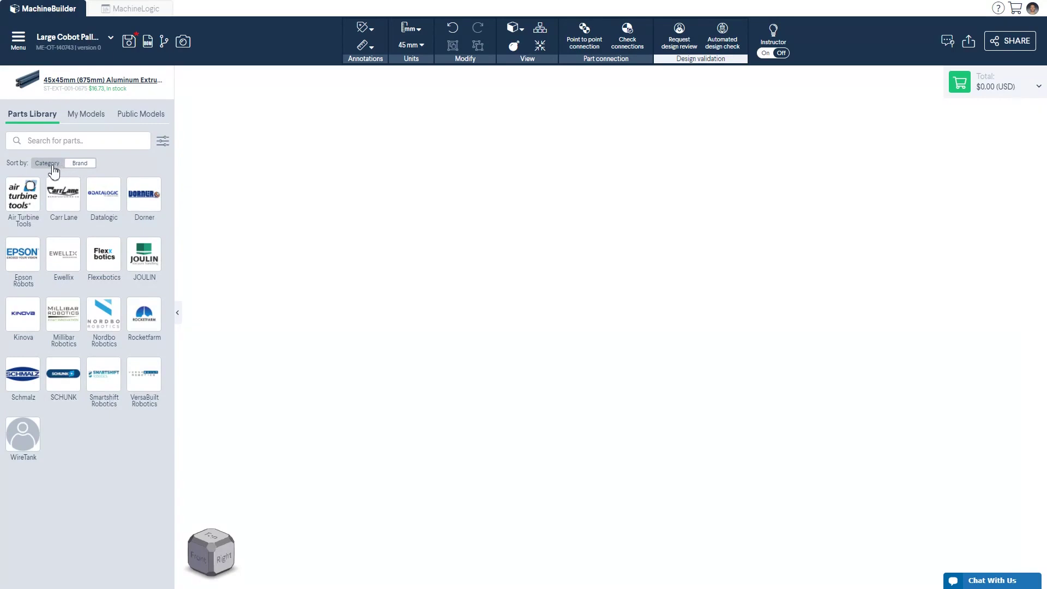
click(52, 165)
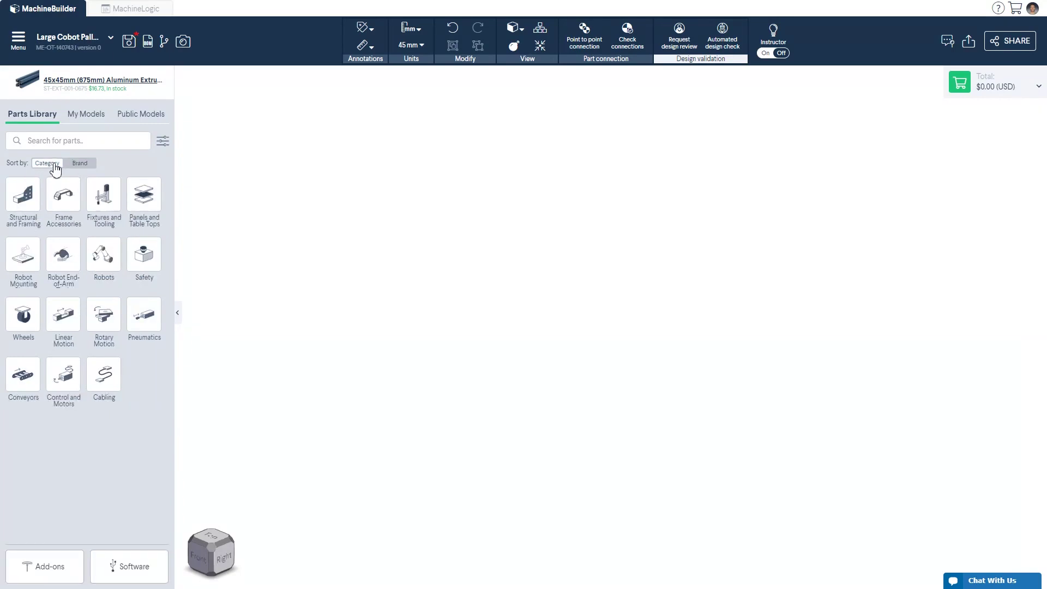
click(82, 124)
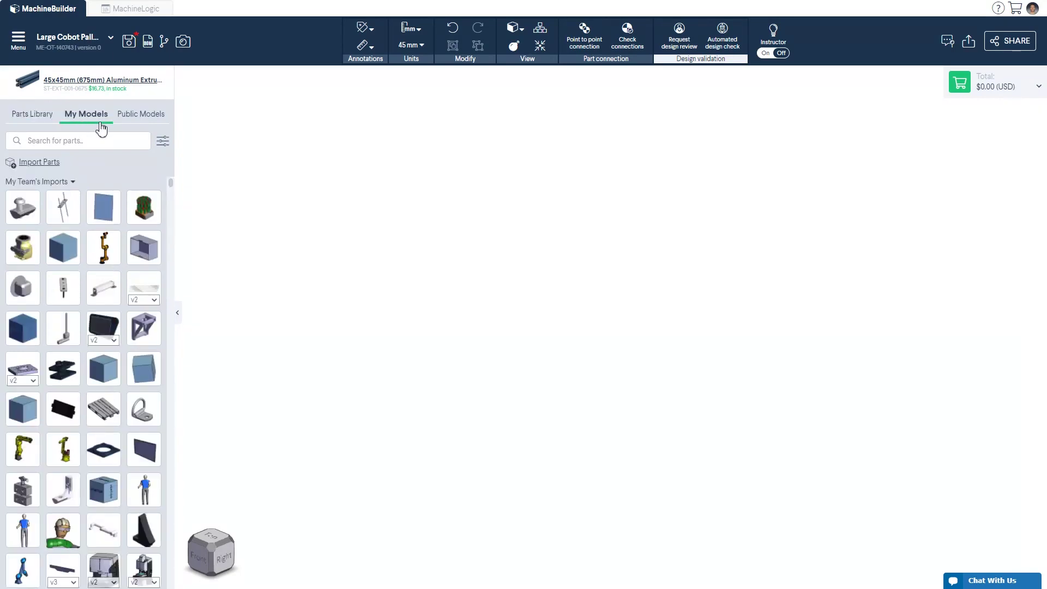
click(137, 121)
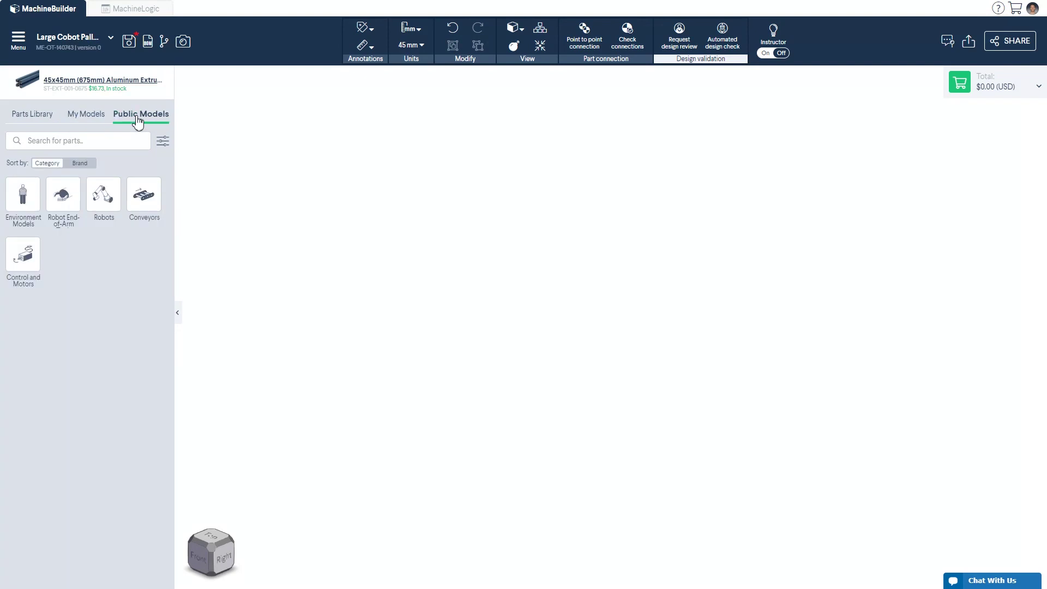
click(20, 129)
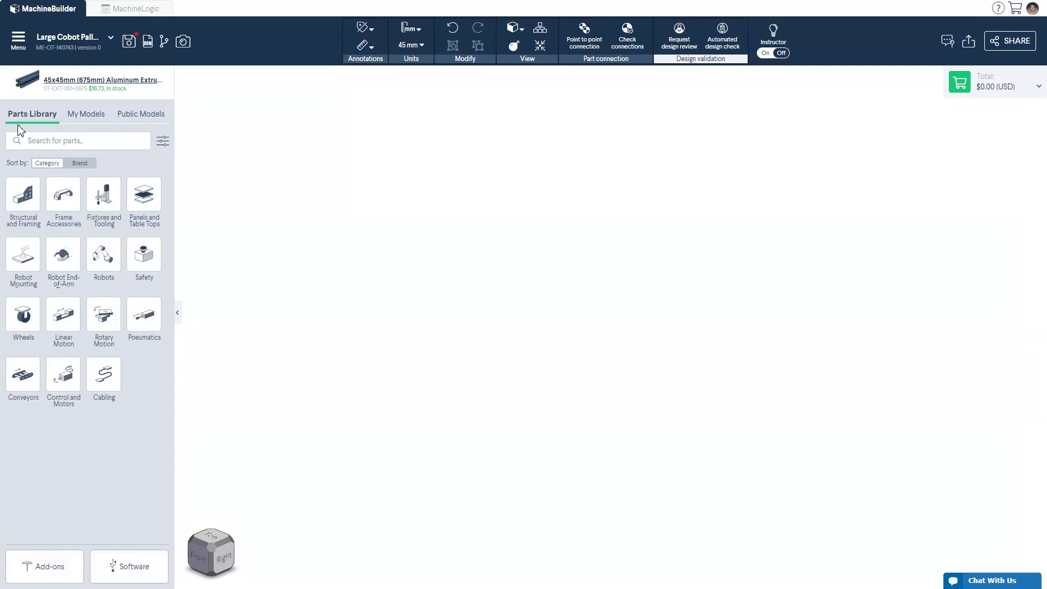
click(24, 190)
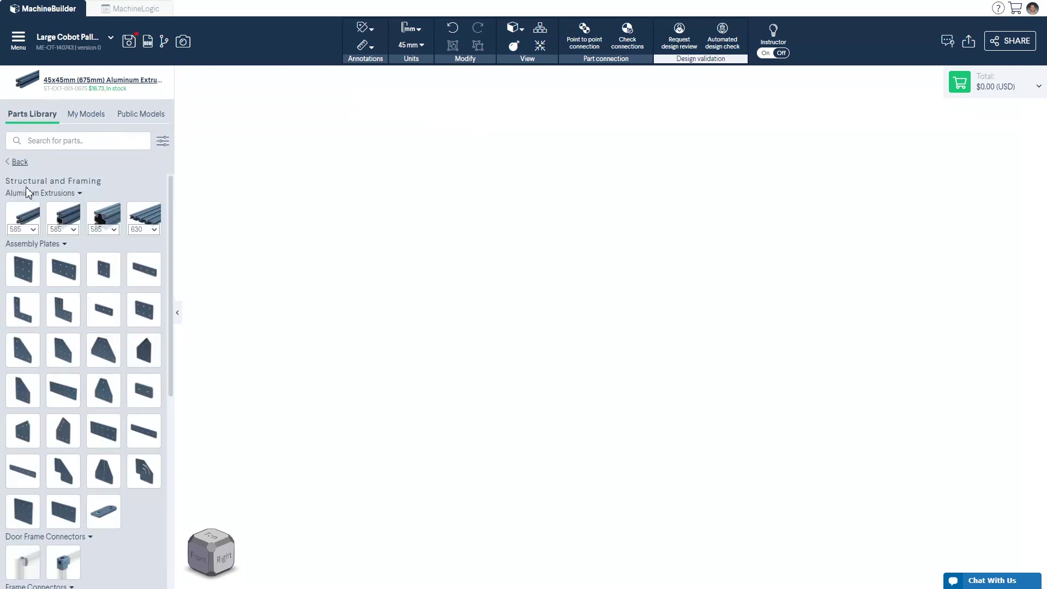
Step: Place a 585 mm aluminum extrusion in the canvas centre and lengthen it from its left end
click(29, 217)
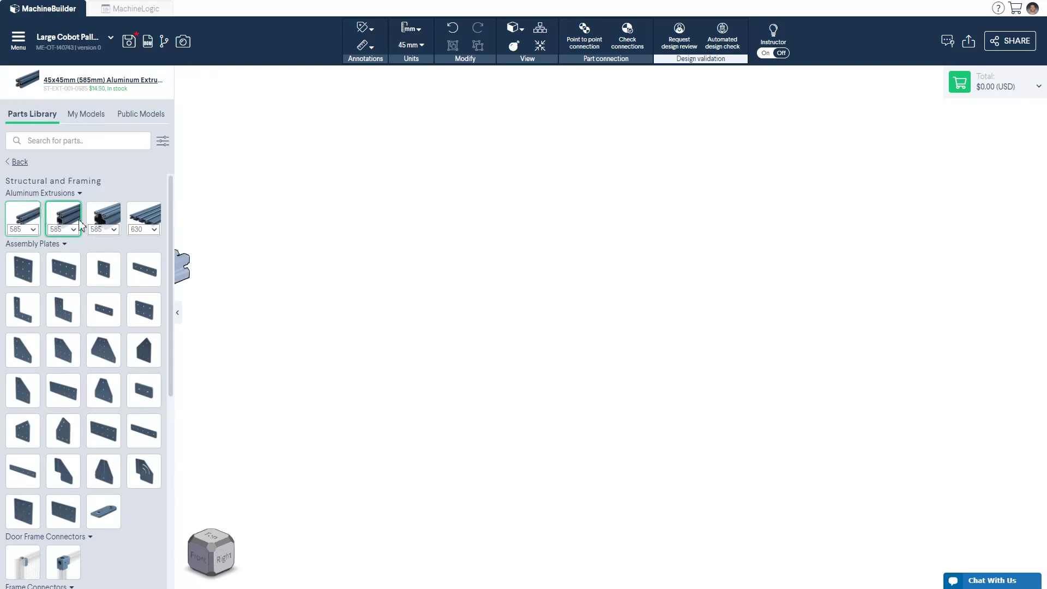
drag(90, 224, 687, 286)
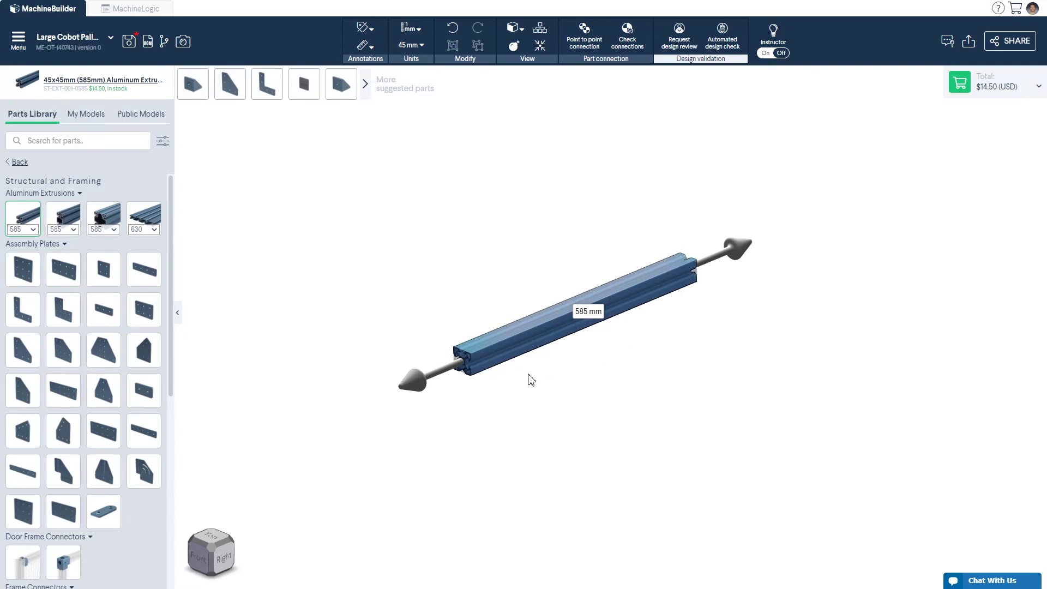
drag(461, 369, 423, 383)
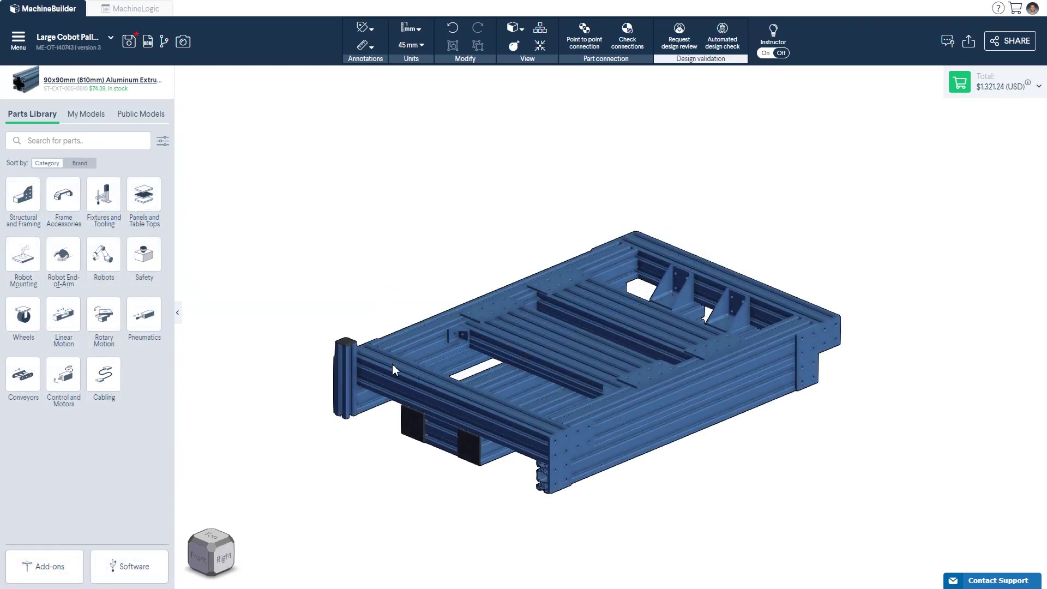
Step: Select the front base-frame extrusion, review its right-click actions, then deselect it
click(393, 365)
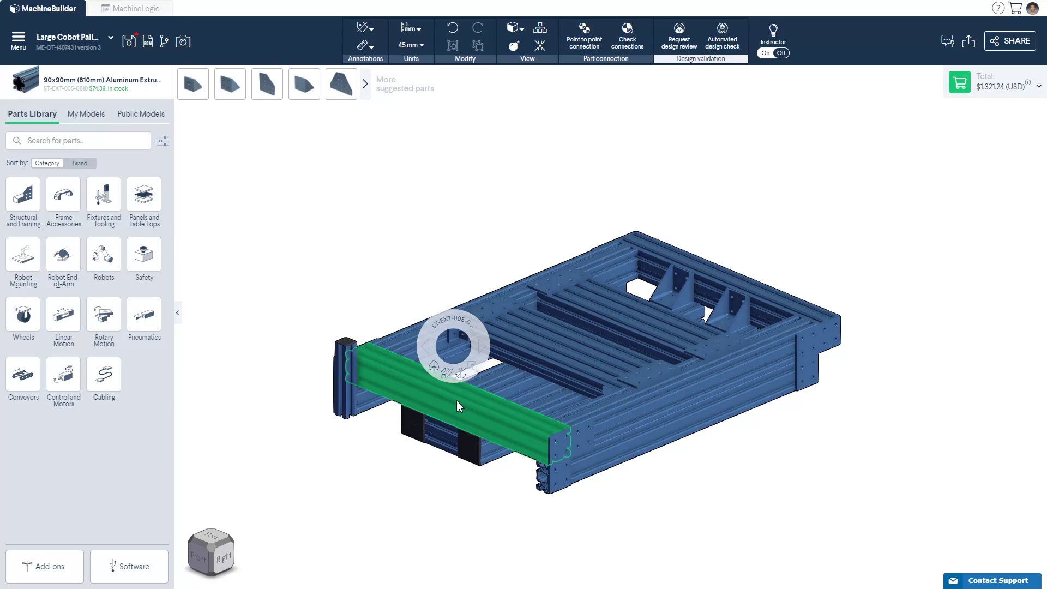
right_click(457, 402)
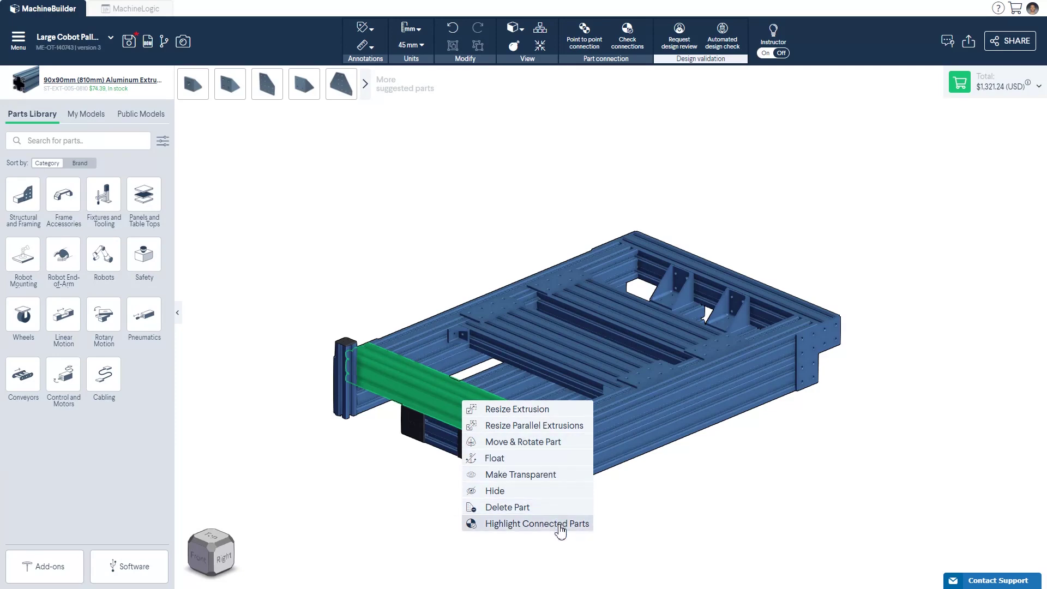
click(551, 554)
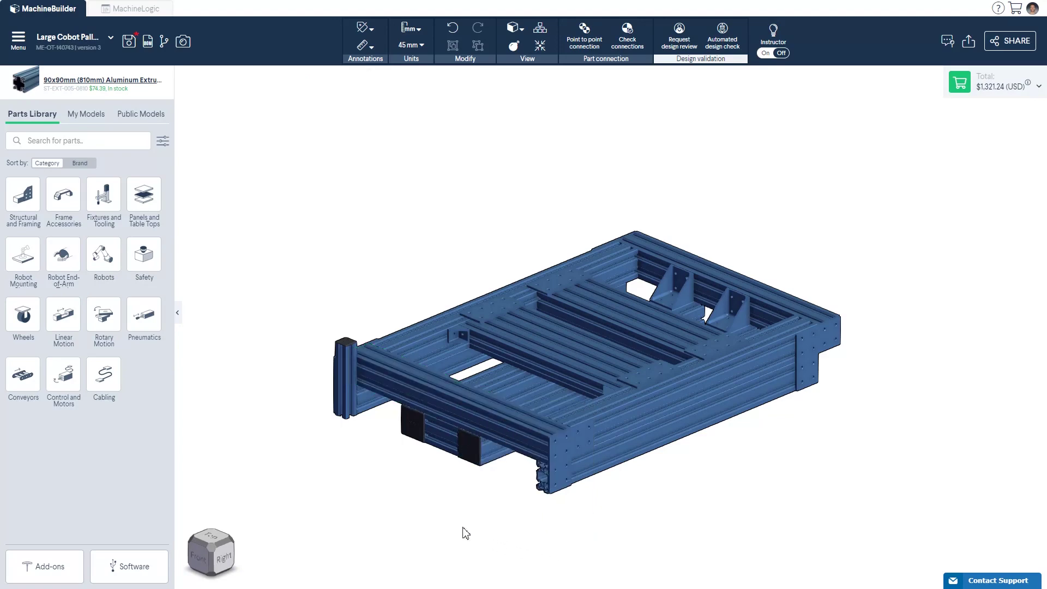
Step: Add a 225 mm extrusion standing upright at the base frame's front corner
click(31, 207)
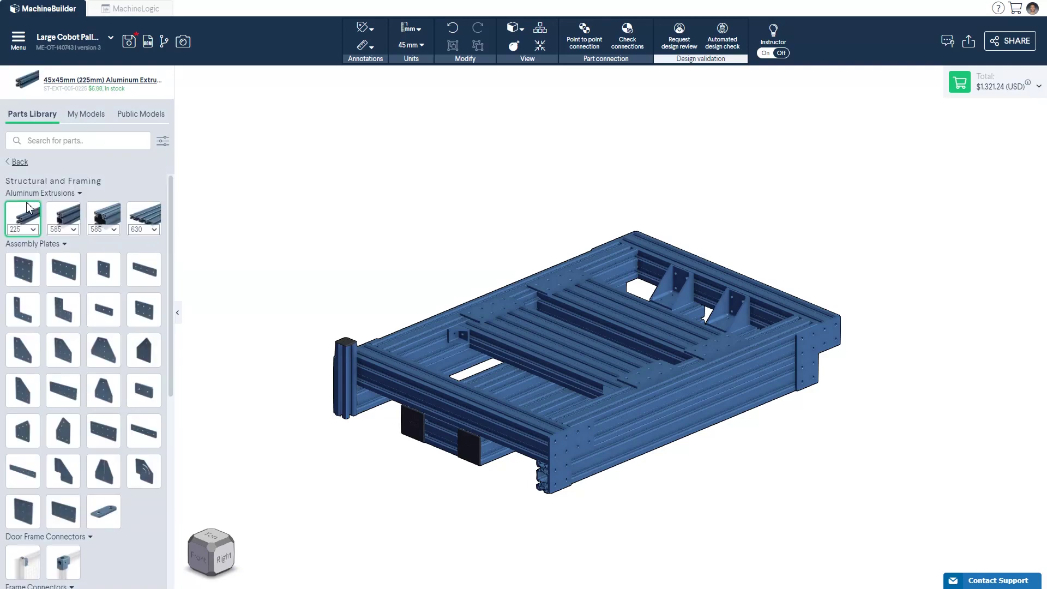
drag(25, 213, 547, 491)
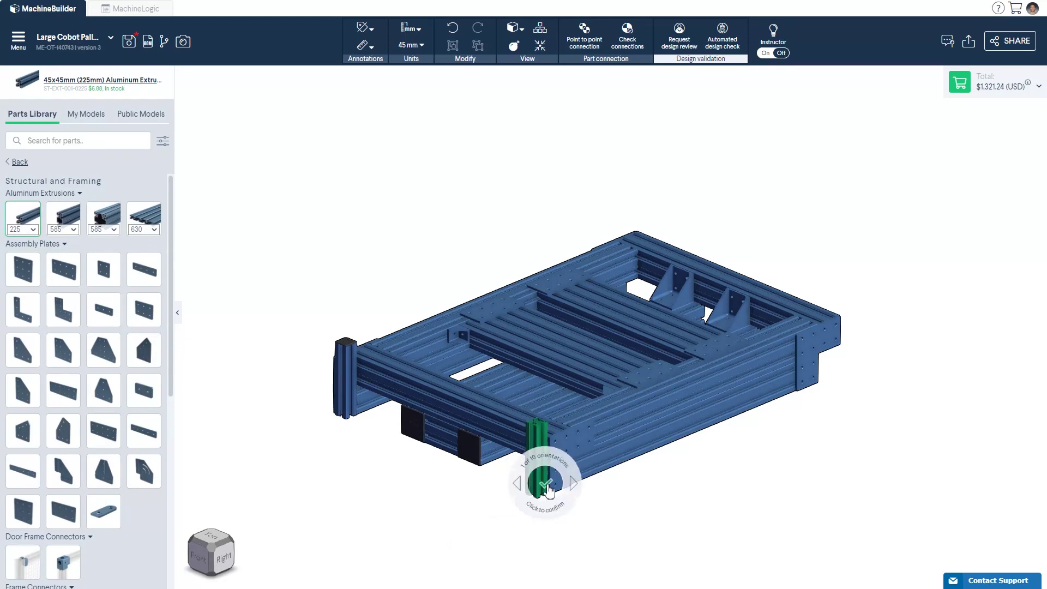
scroll(548, 491, down, 3)
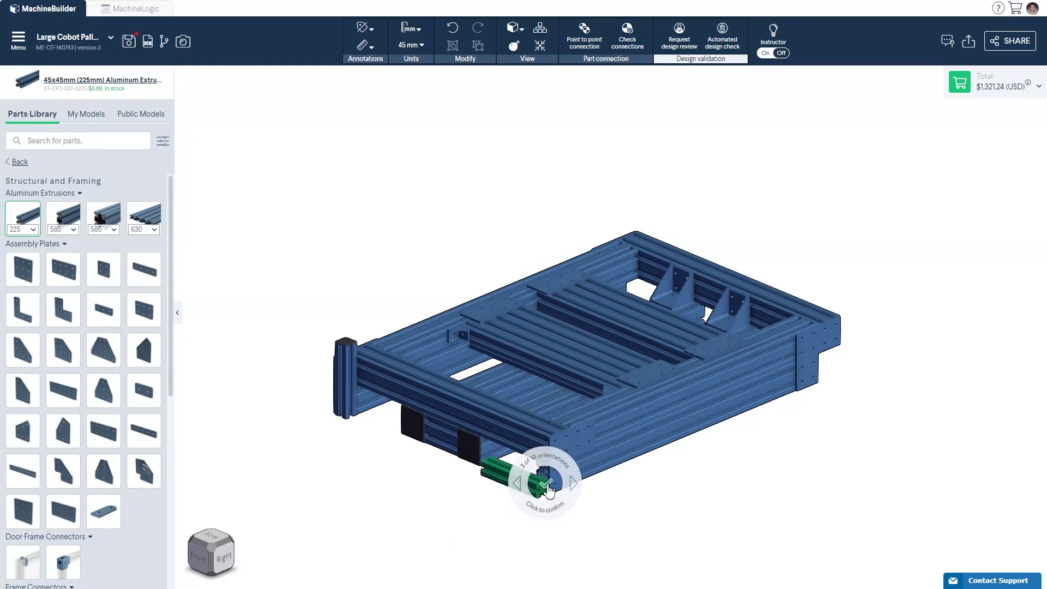
scroll(548, 490, down, 4)
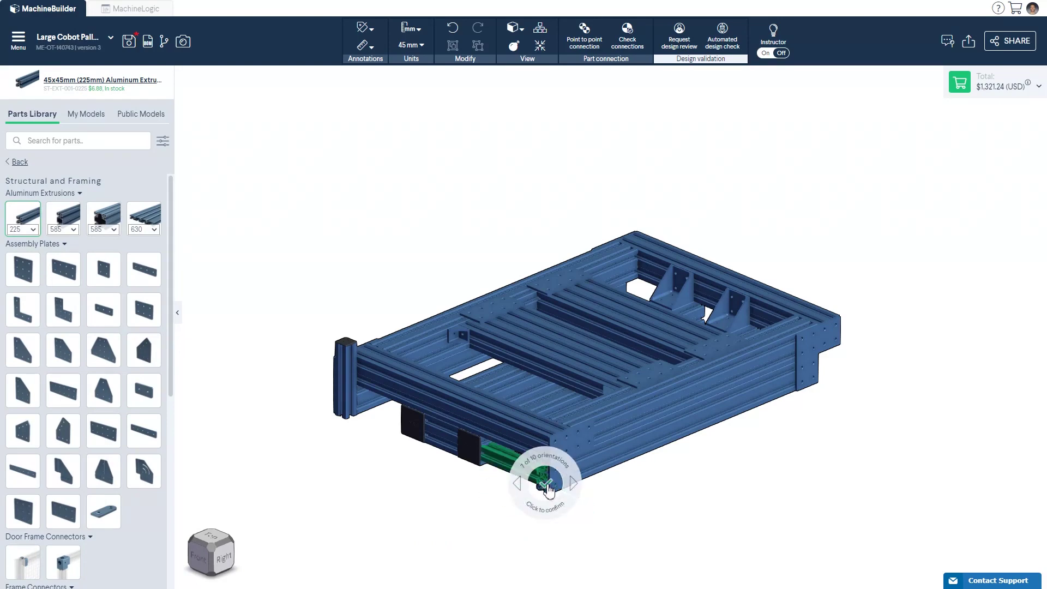
scroll(548, 490, down, 3)
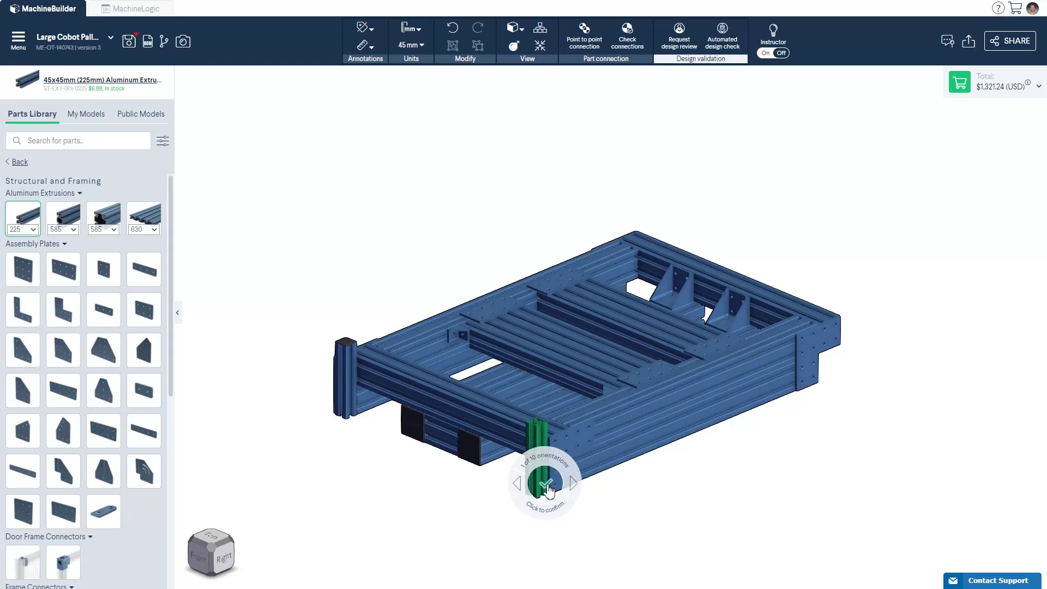
click(547, 485)
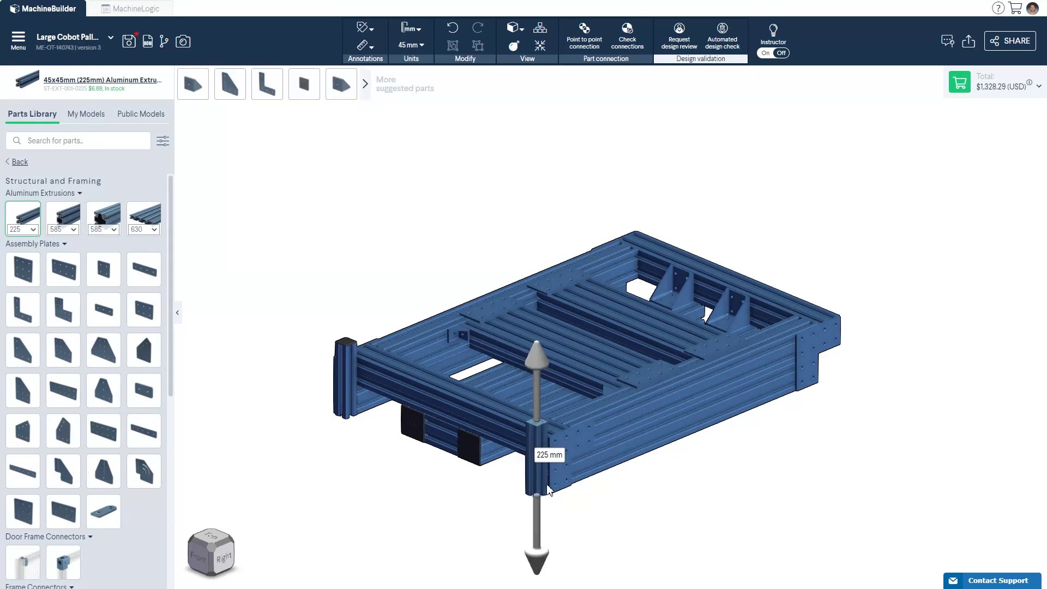
click(594, 499)
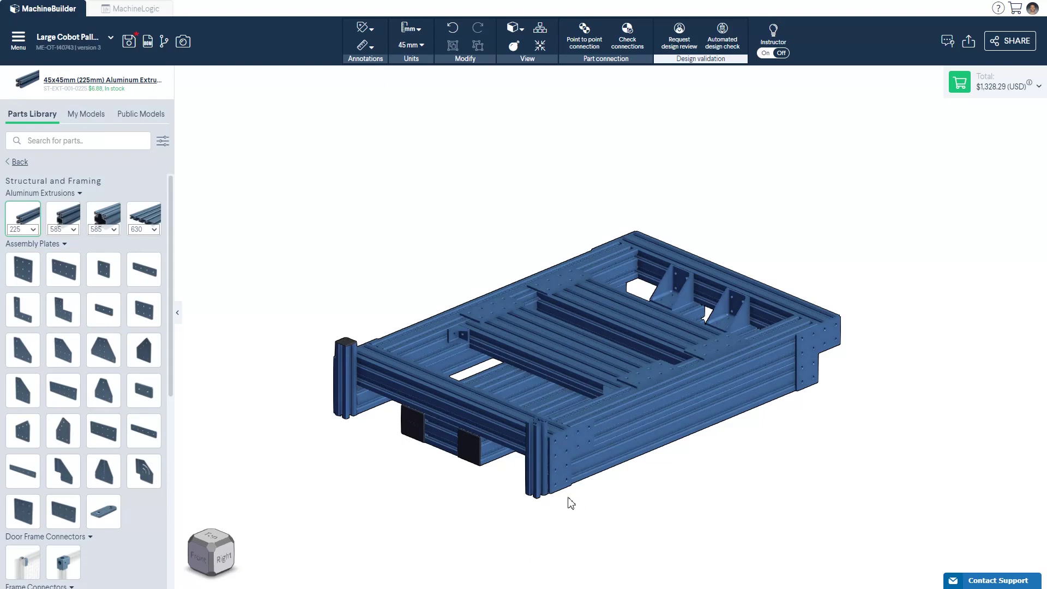
Step: Shift the left upright extrusion by 45 mm
click(349, 381)
mouse_move(361, 373)
mouse_down()
mouse_move(474, 417)
mouse_move(371, 382)
mouse_move(349, 390)
mouse_up()
click(329, 406)
Step: View the frame straight from the right side, then orbit back to an angled view
click(221, 564)
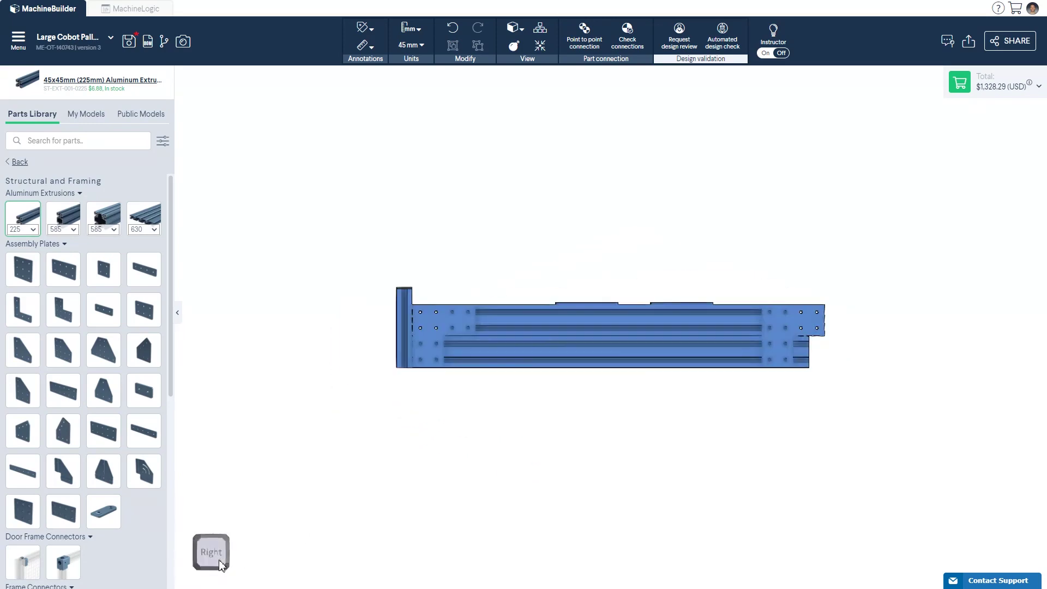
drag(198, 545, 249, 575)
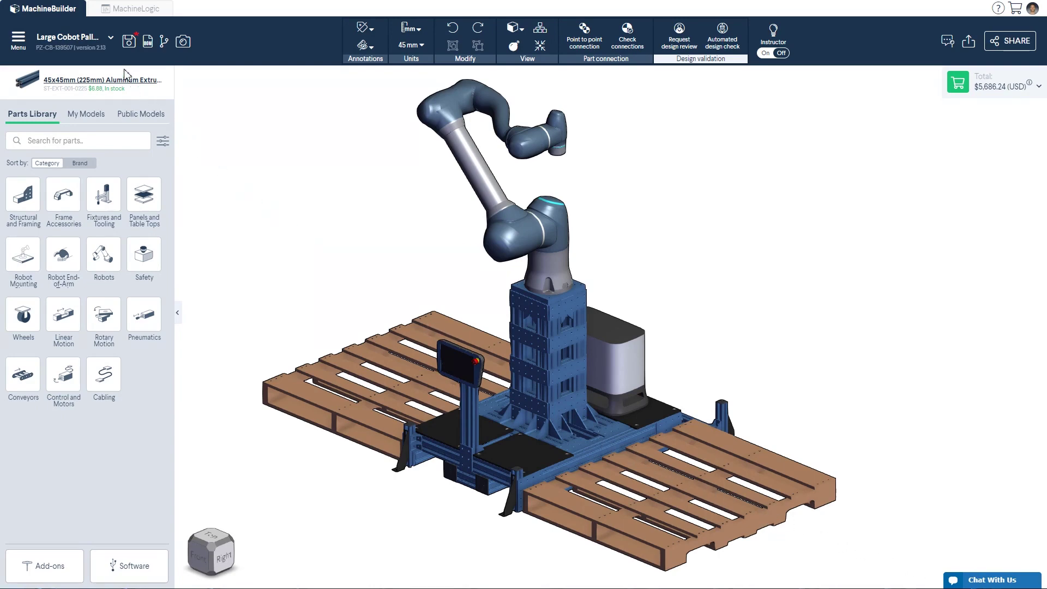
Step: Save the design properties with Cobot Palletizer category, My team privacy and In Progress lifecycle
click(111, 40)
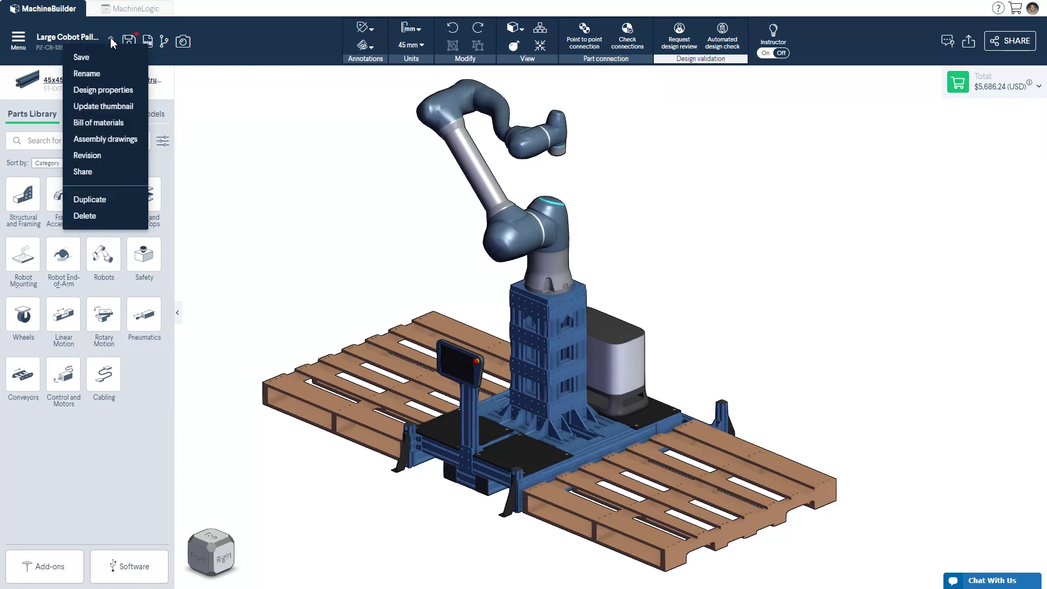
click(131, 90)
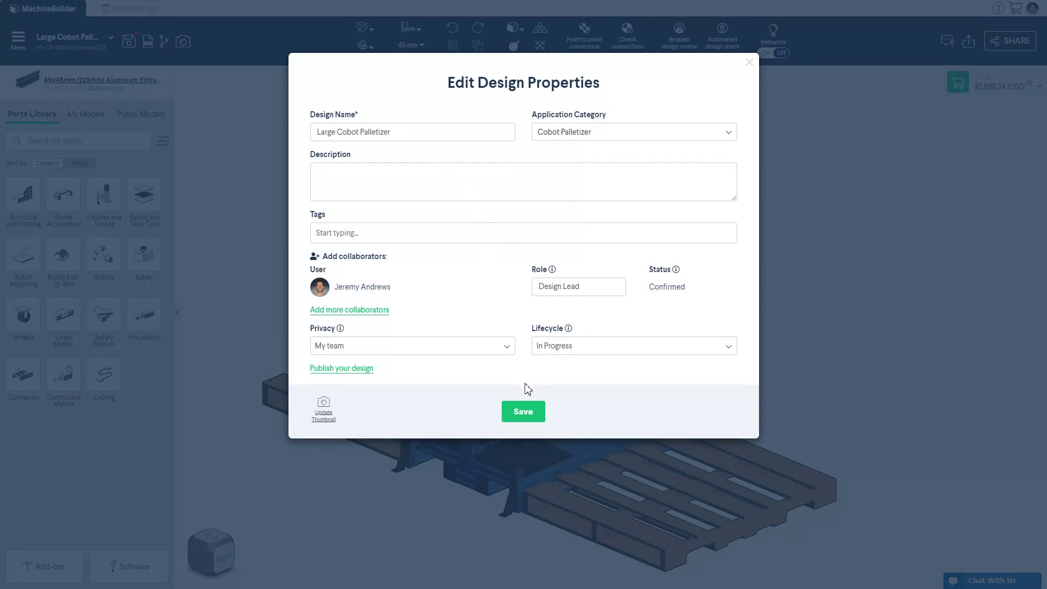
click(527, 415)
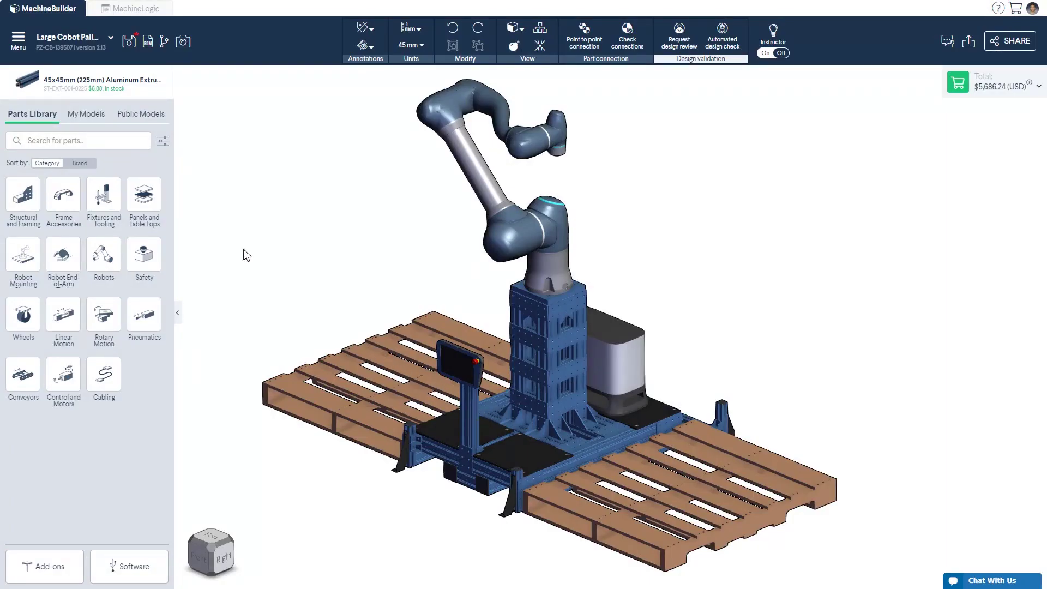
Step: Save the design, scroll its version history down to version 1, then close it
click(134, 47)
click(164, 43)
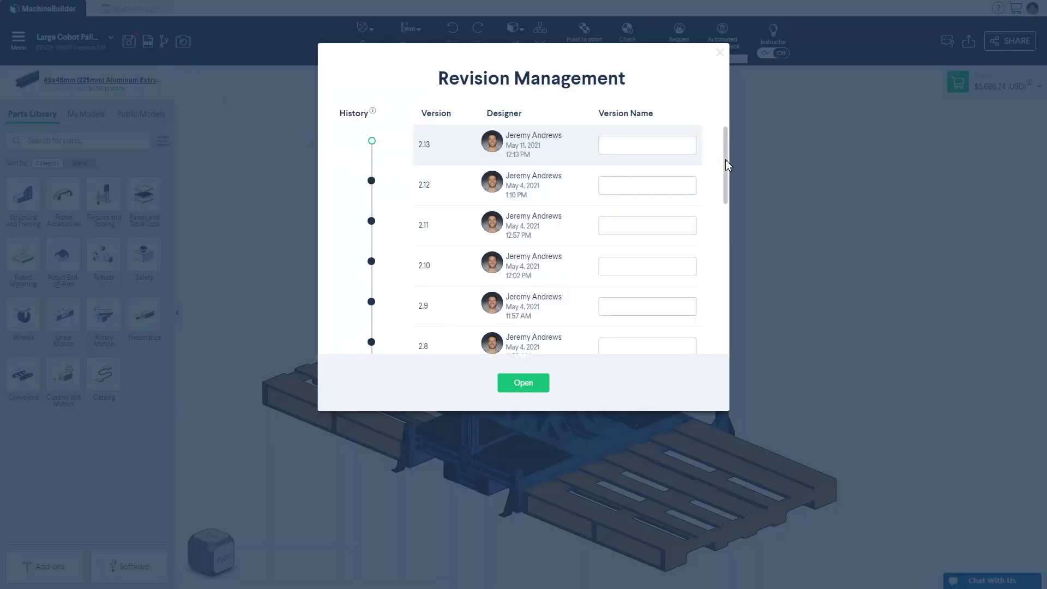
drag(725, 160, 728, 315)
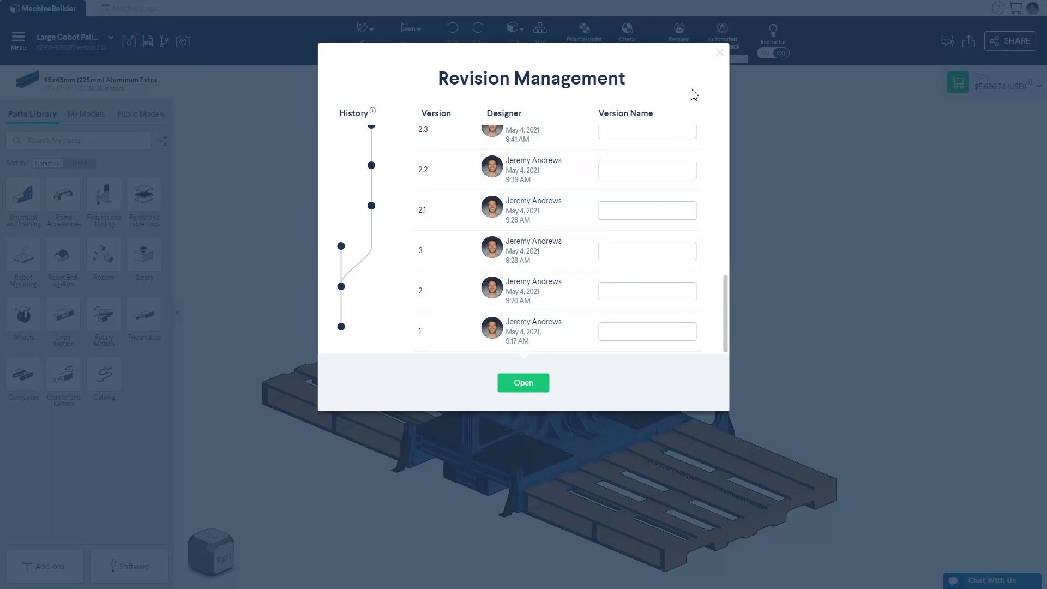
click(719, 55)
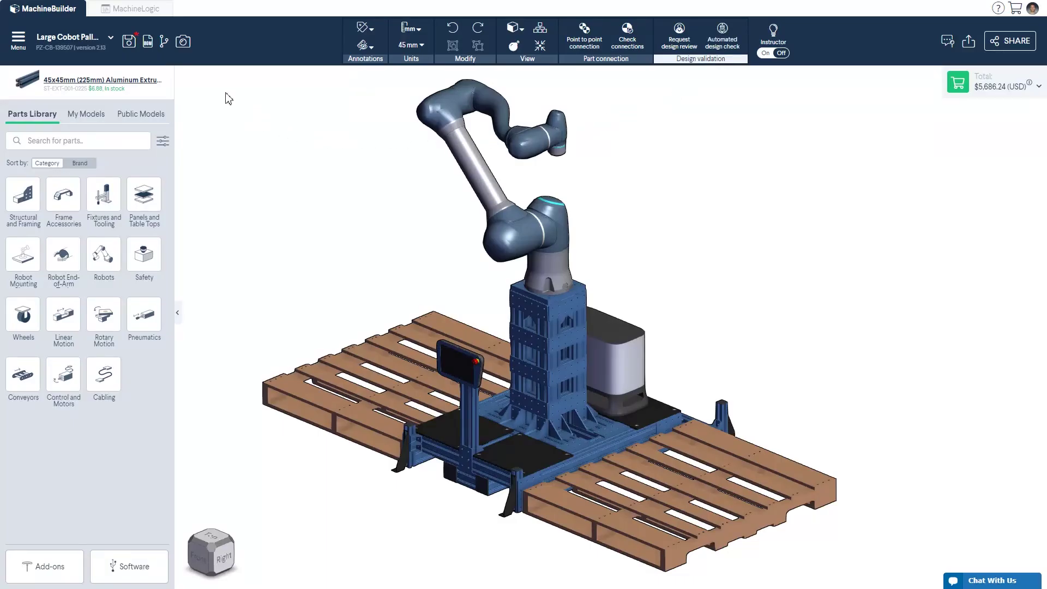
Step: Capture a zoomed-in view of the palletizer as the cover photo and save the snapshots
click(184, 43)
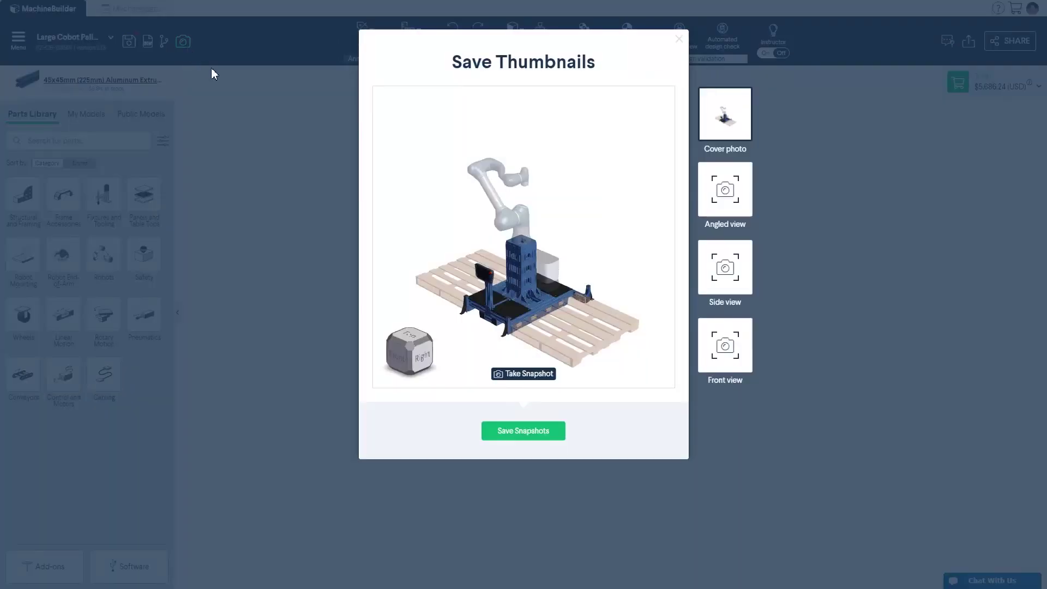
scroll(519, 286, up, 3)
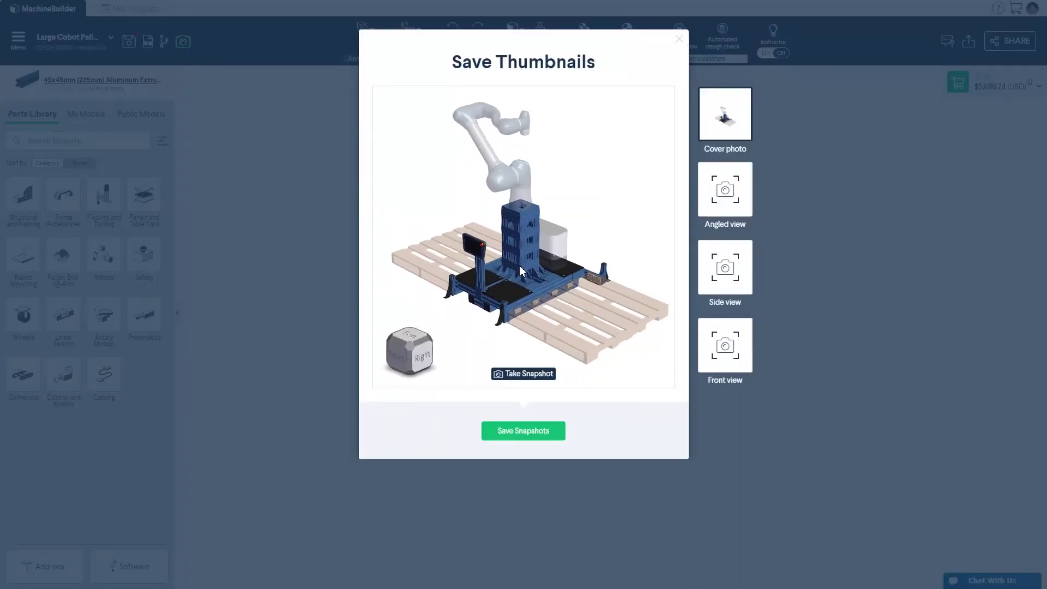
click(526, 373)
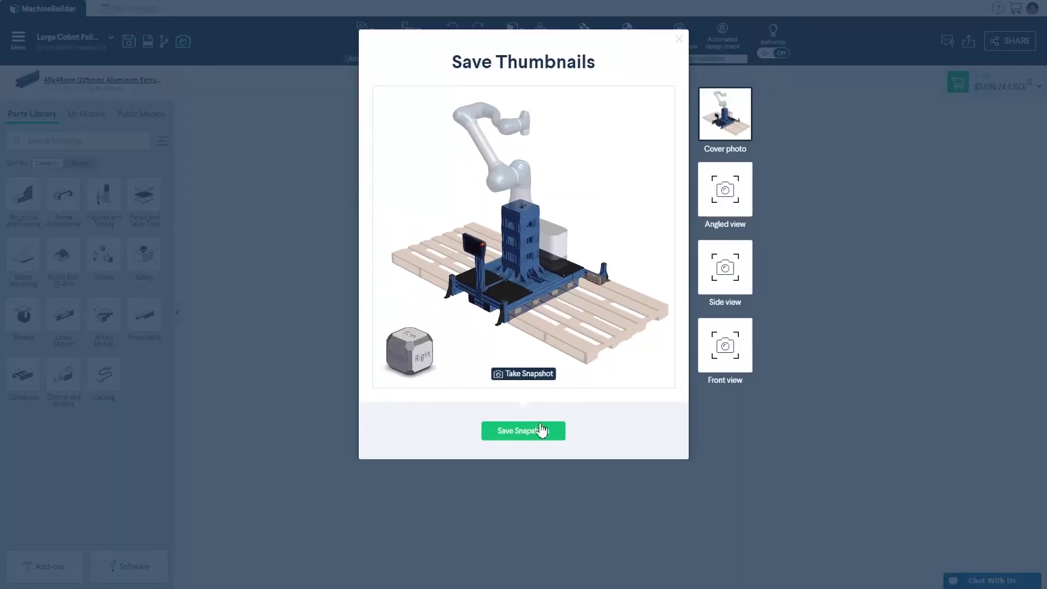
click(537, 429)
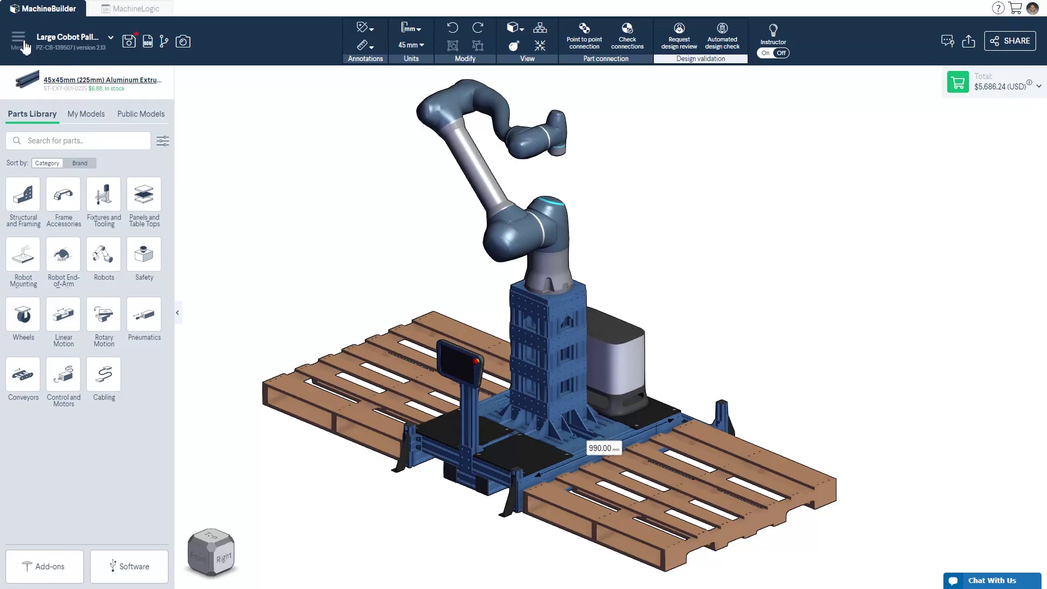
Step: Open the side menu listing create, open, import and export options
click(19, 39)
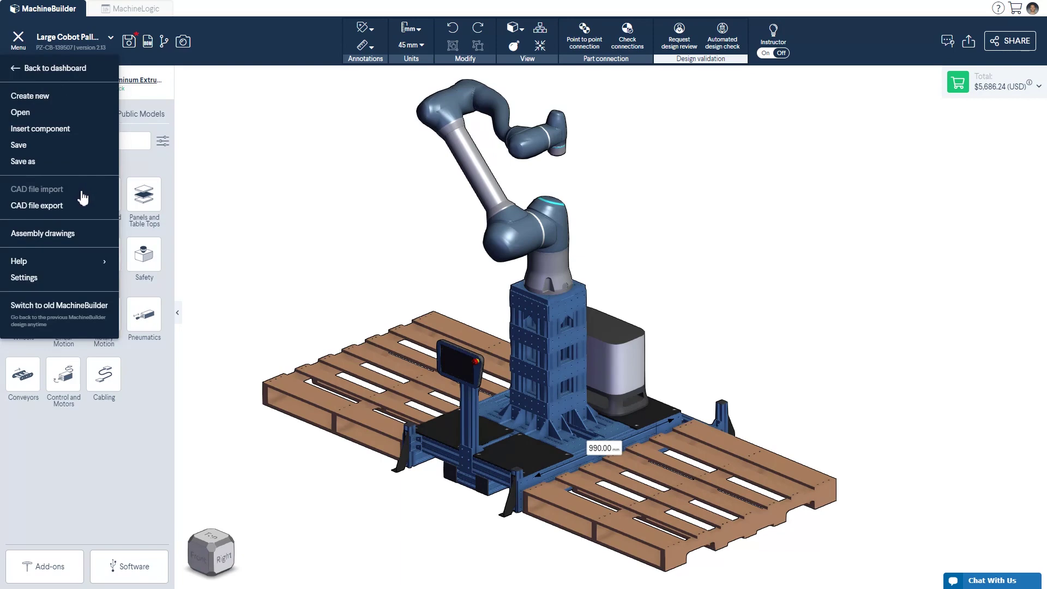
Step: Import Pallet Jack.STEP as a part and place it beside the palletizer's front pallet
click(55, 189)
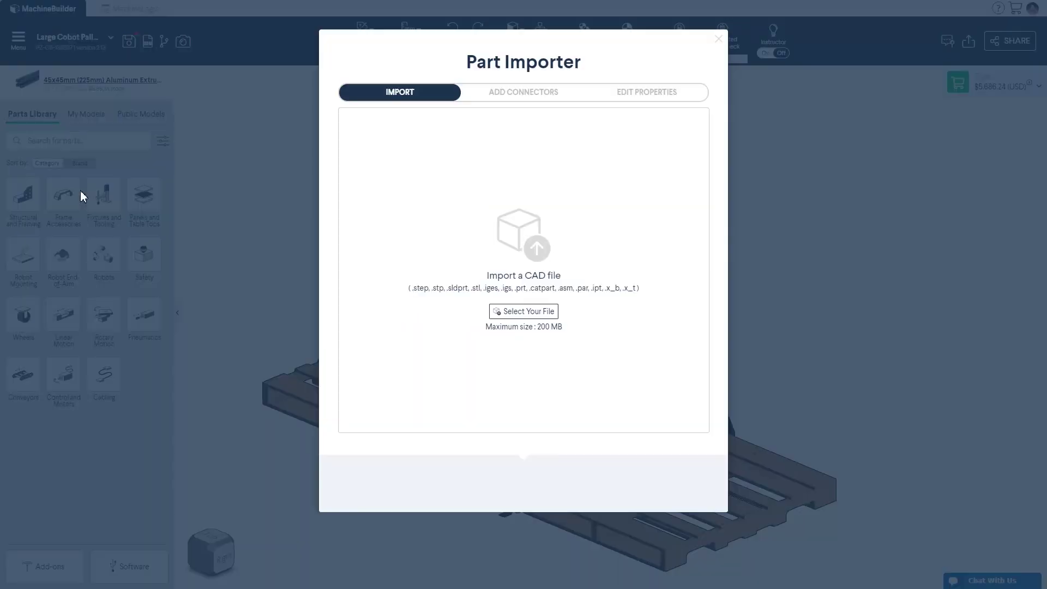
click(512, 315)
click(120, 98)
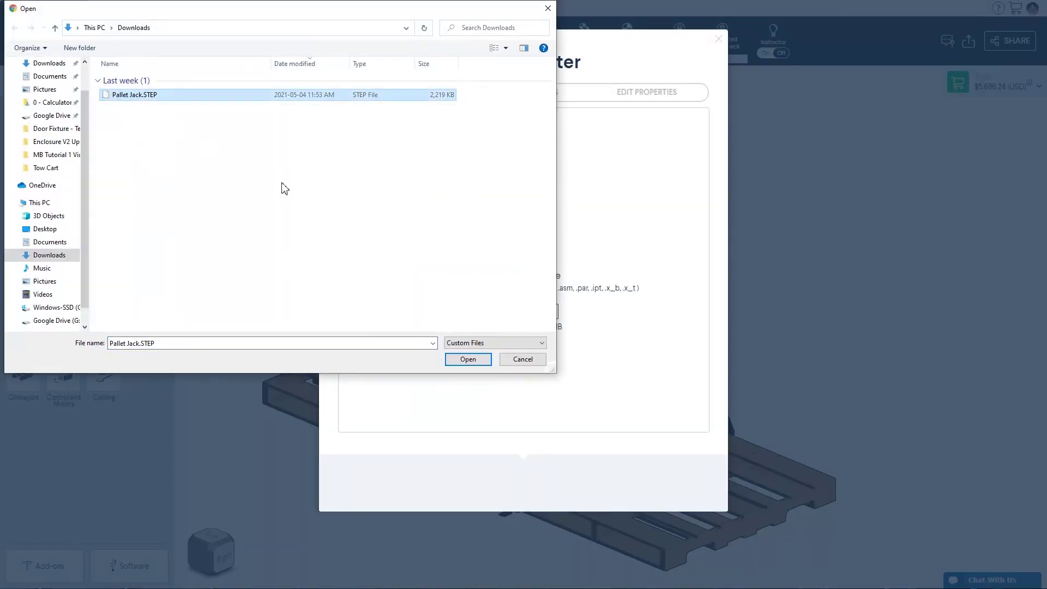
click(464, 360)
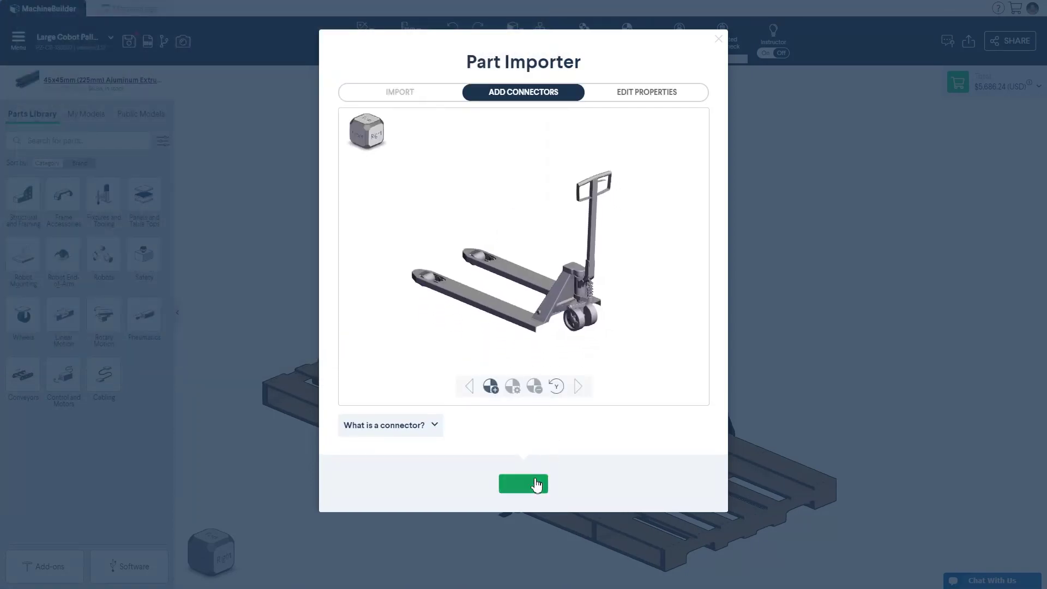
click(531, 483)
click(591, 343)
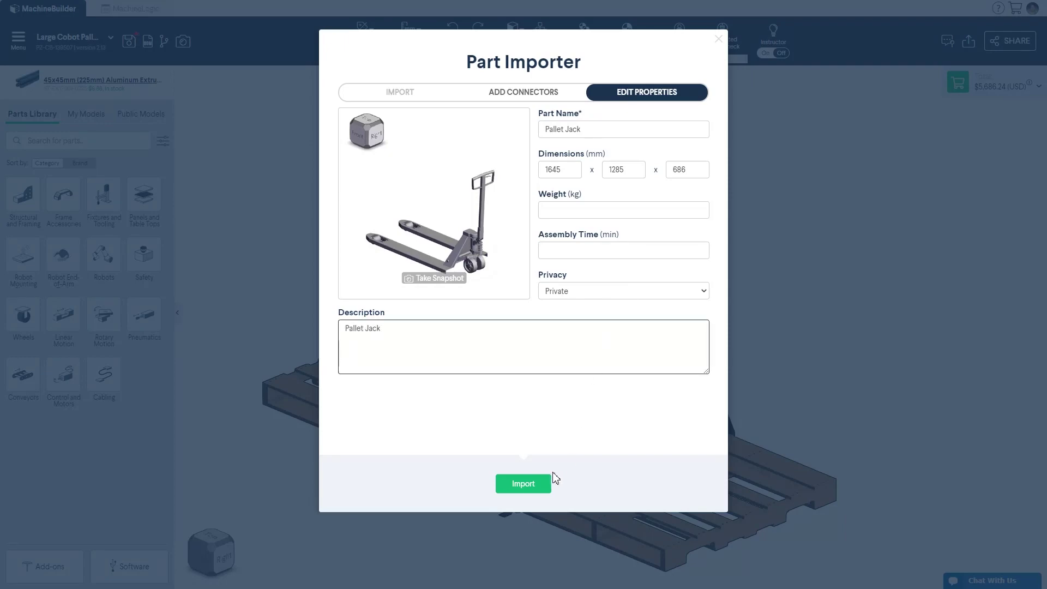
click(542, 483)
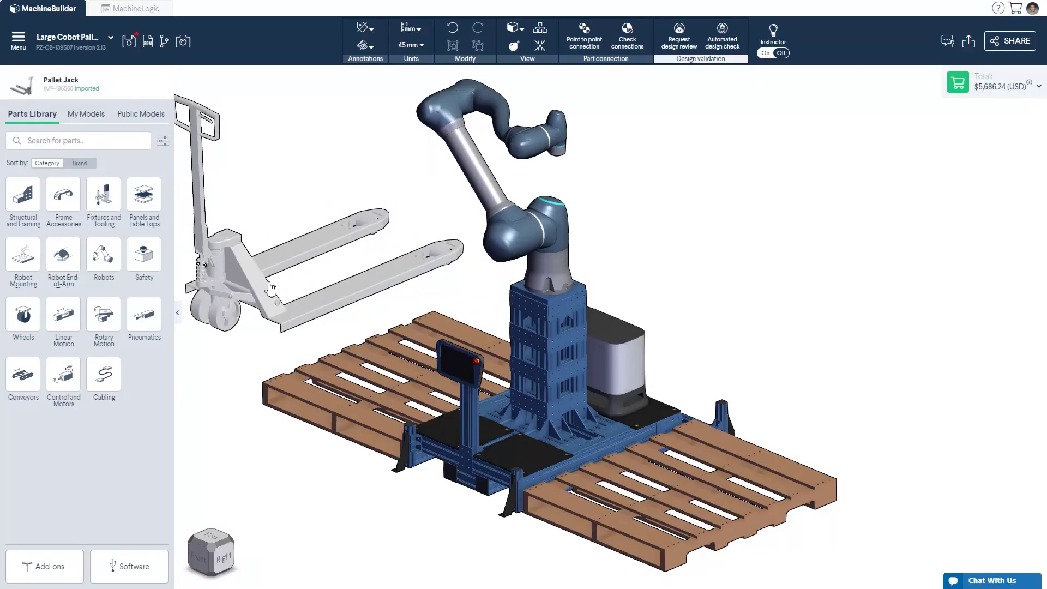
click(438, 467)
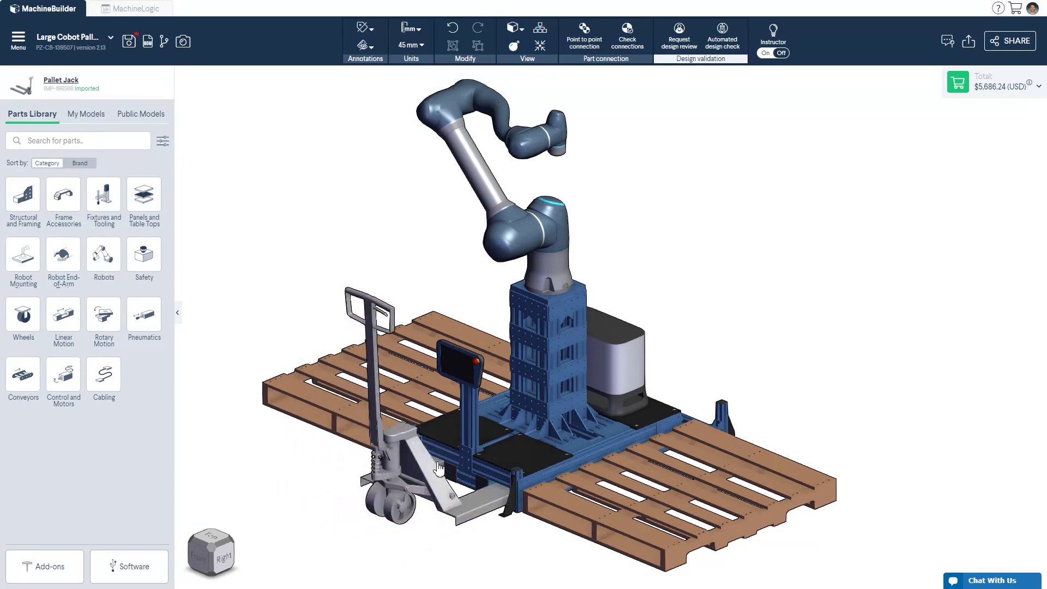
click(24, 46)
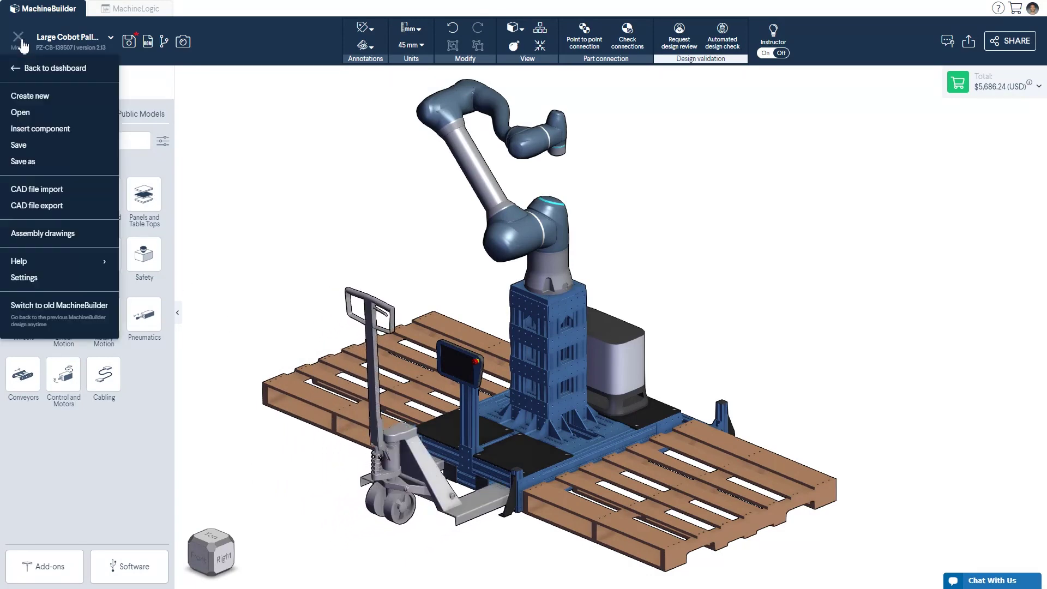
mouse_move(109, 266)
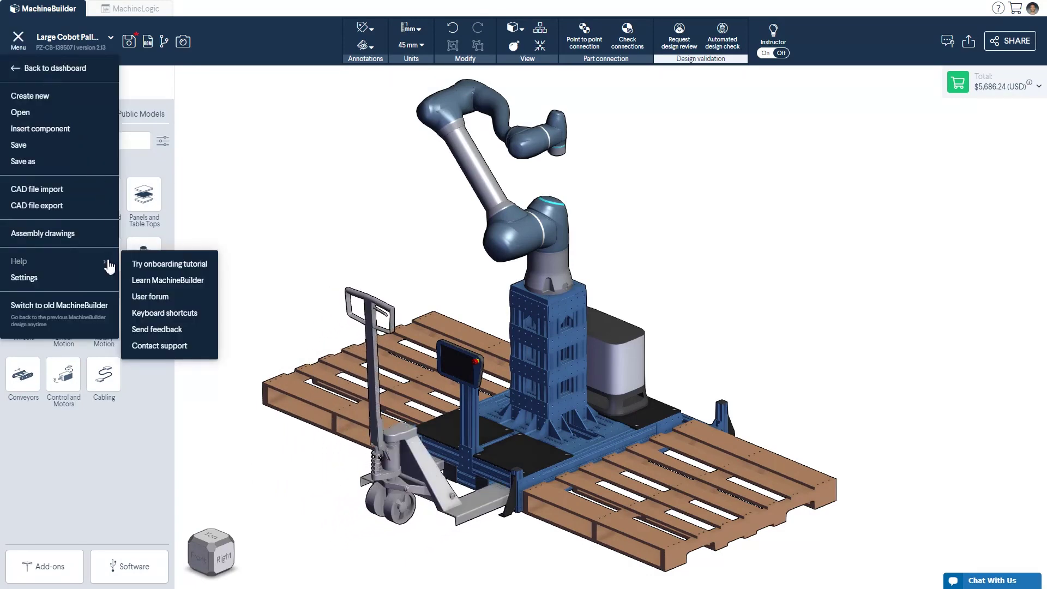
click(153, 313)
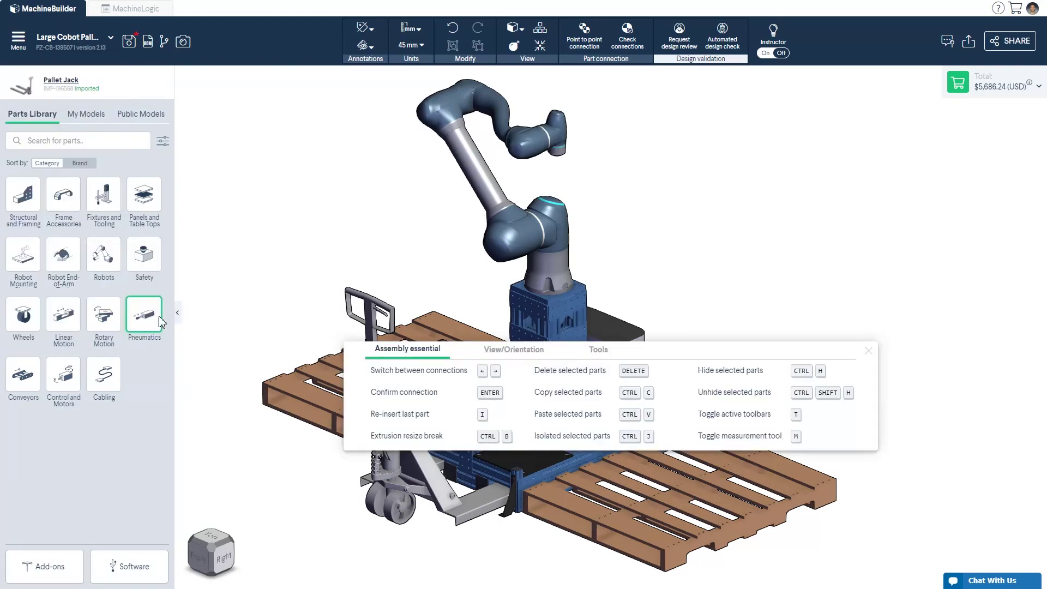
click(518, 357)
click(584, 355)
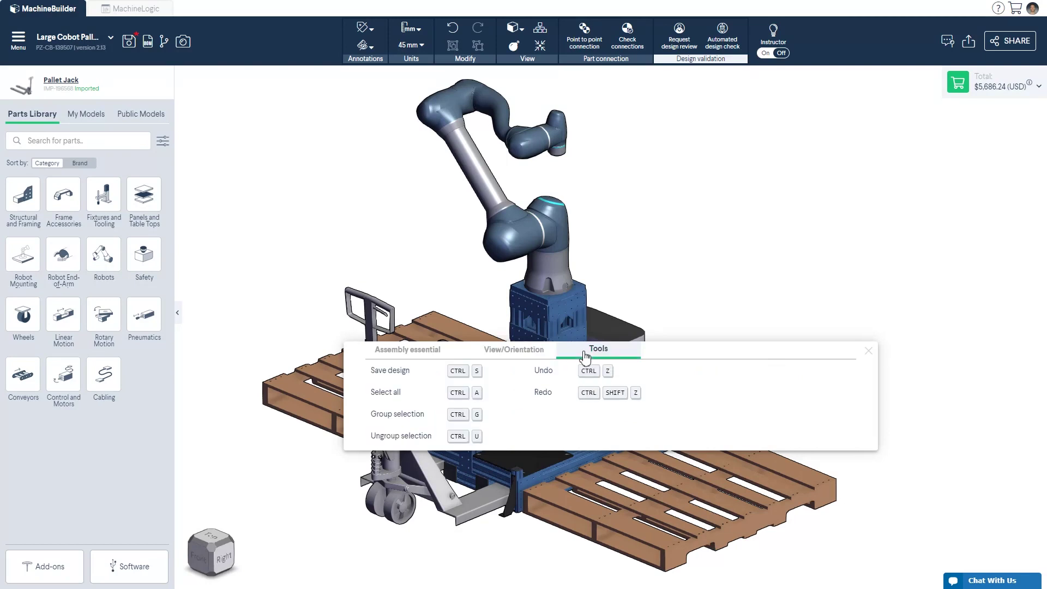
click(868, 351)
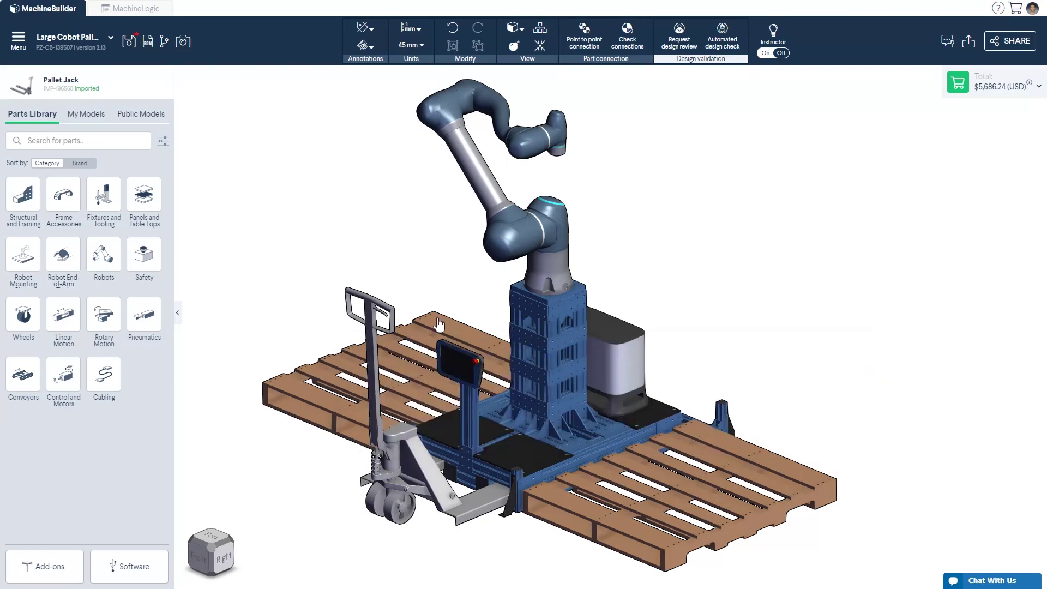
click(18, 40)
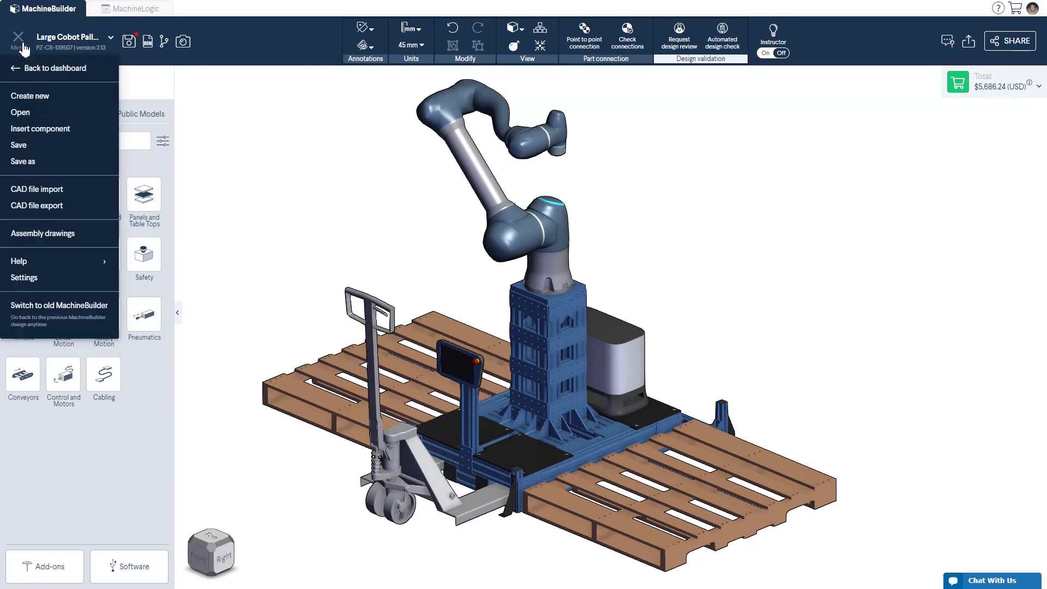
click(76, 278)
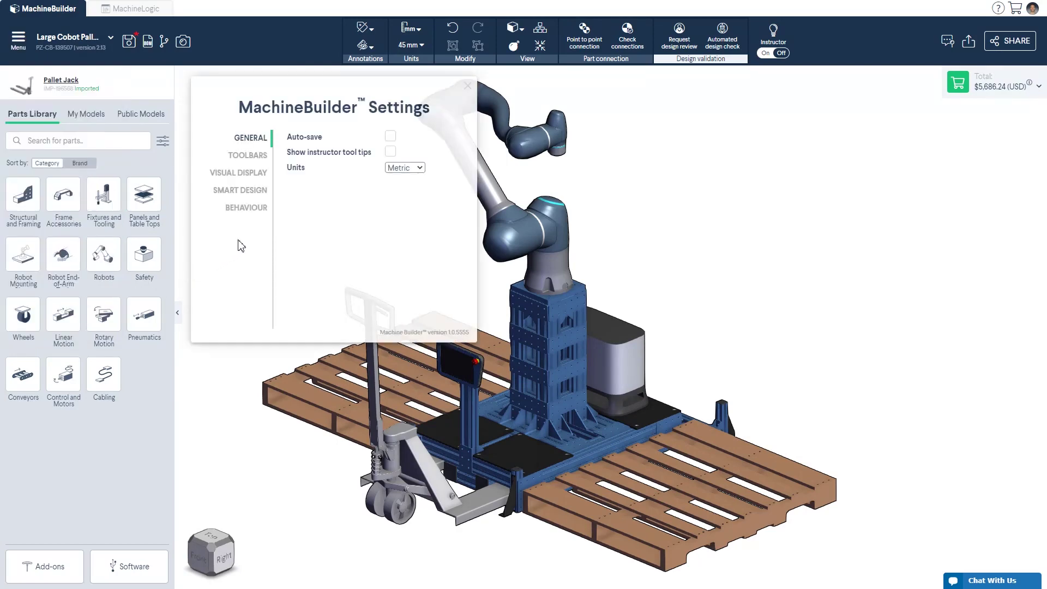
click(265, 158)
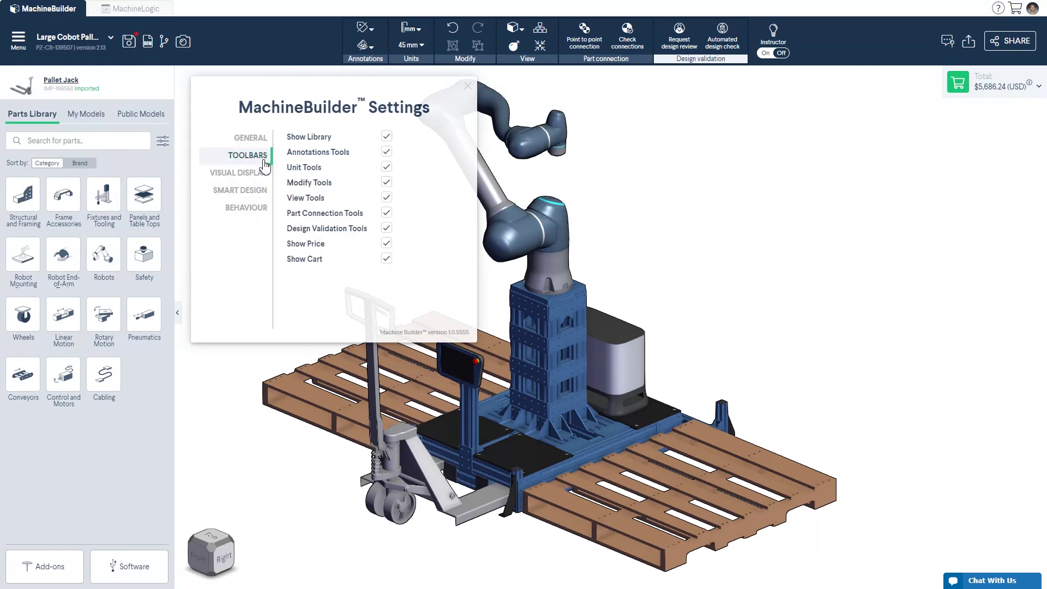
click(255, 173)
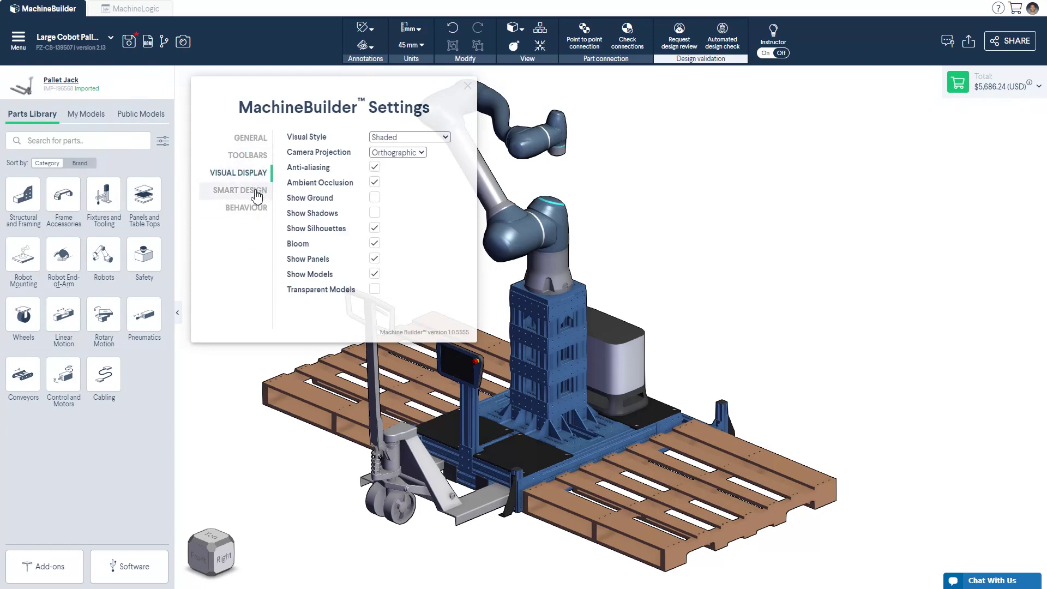
click(257, 194)
click(257, 209)
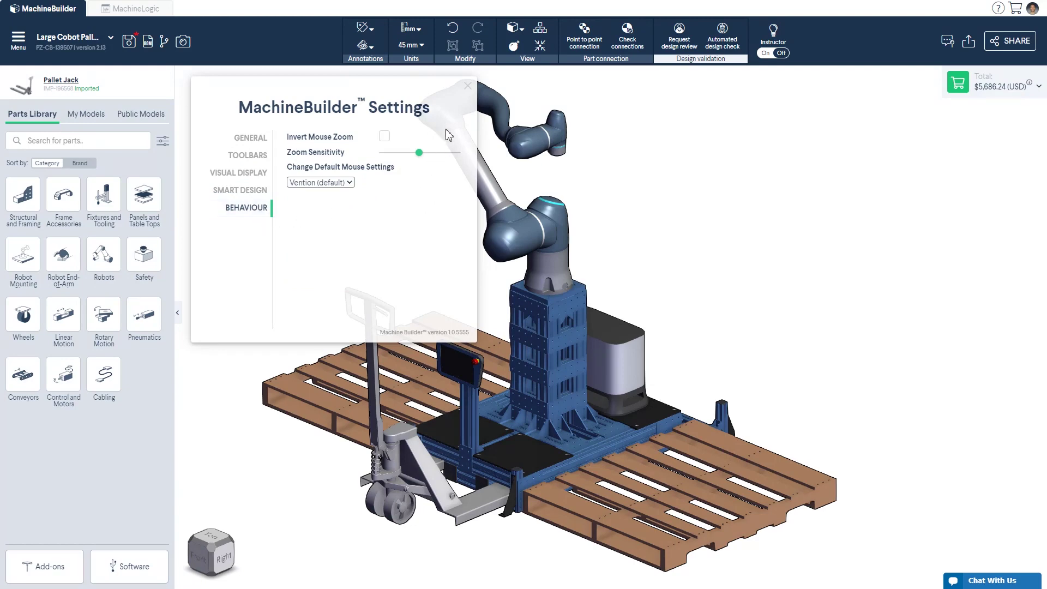
click(467, 87)
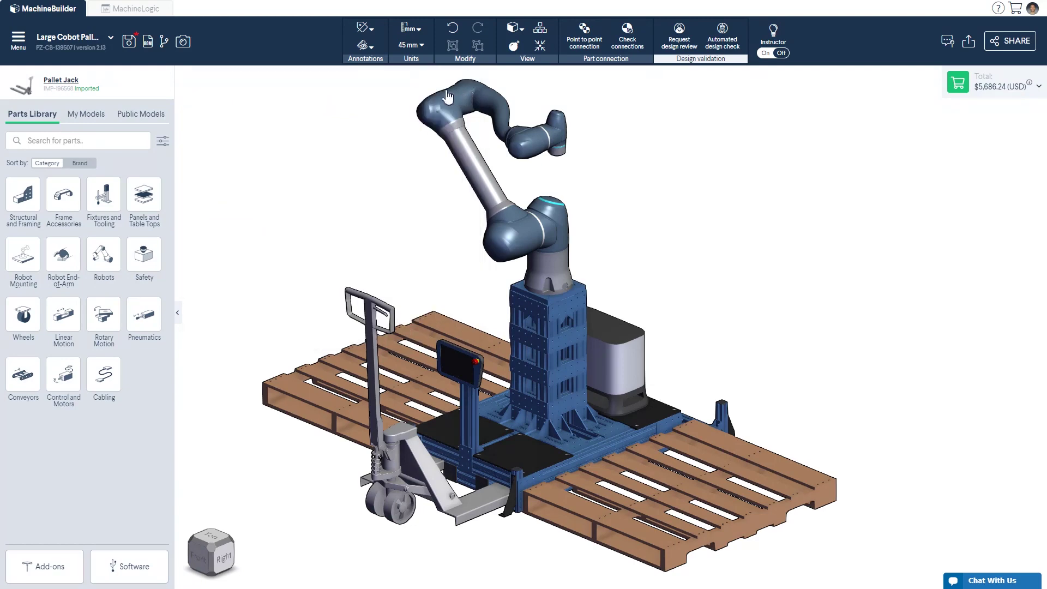
Step: Label the parts with price, then part number, then dimension annotations
click(365, 29)
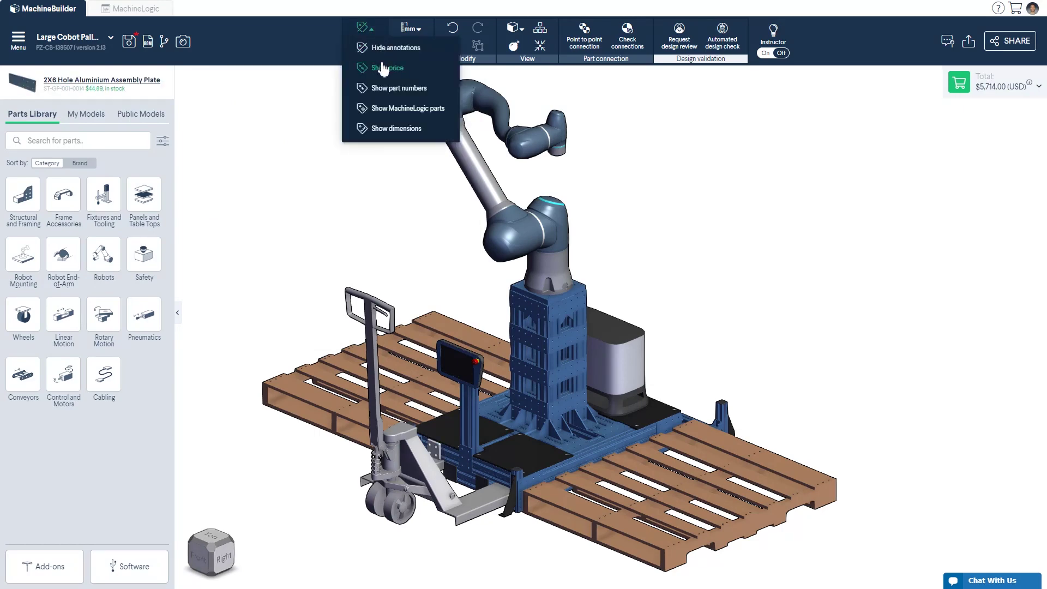
click(383, 67)
click(366, 29)
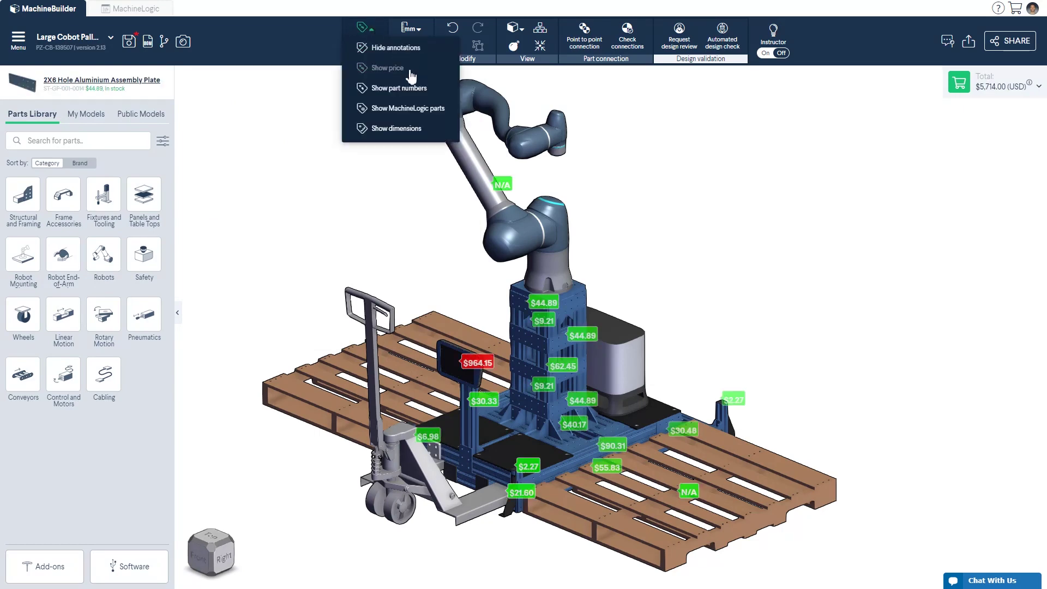
click(410, 90)
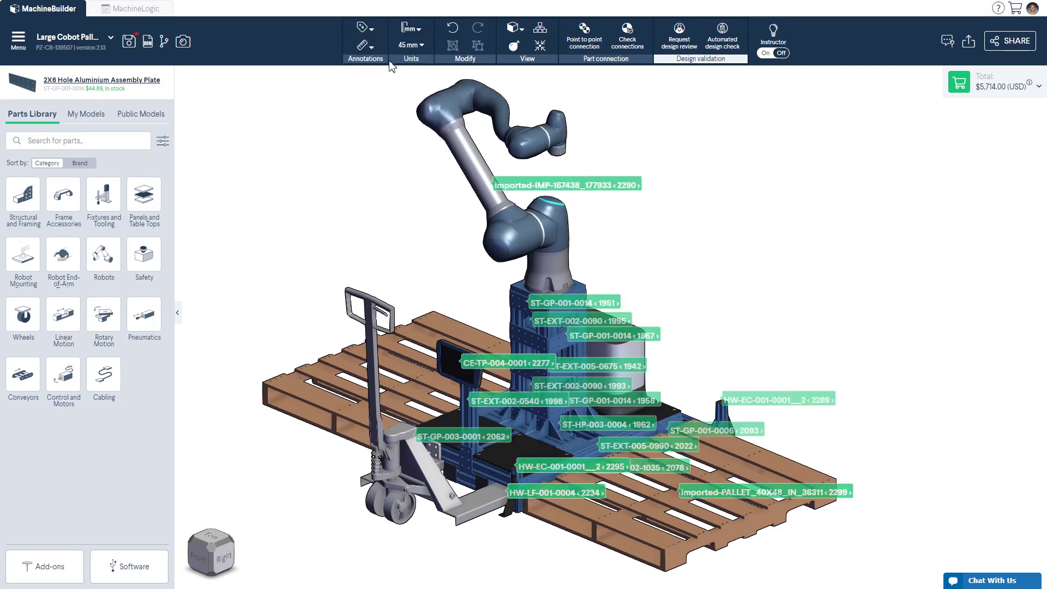
click(366, 28)
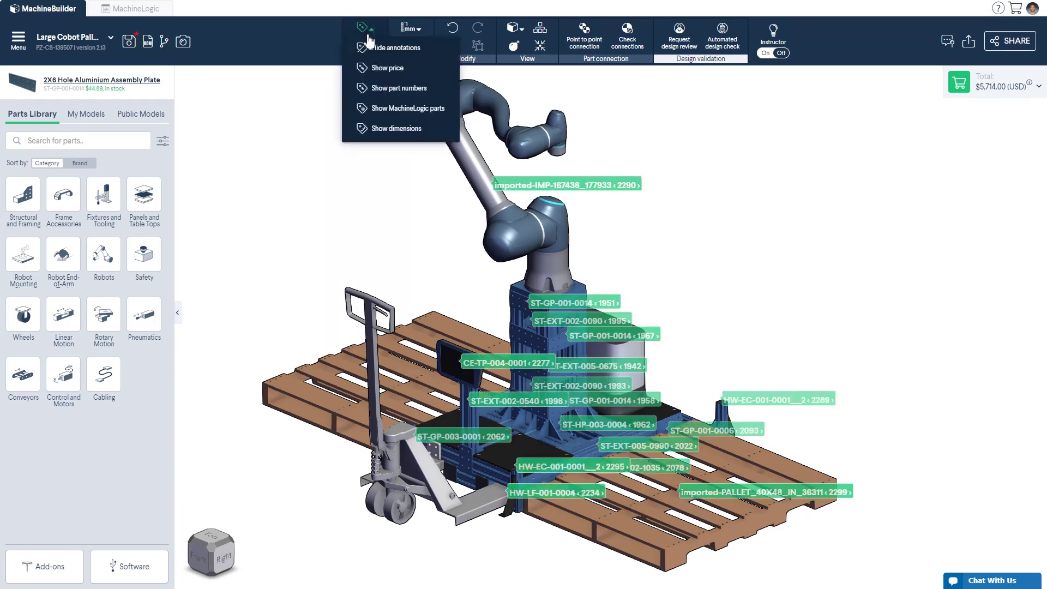
click(396, 131)
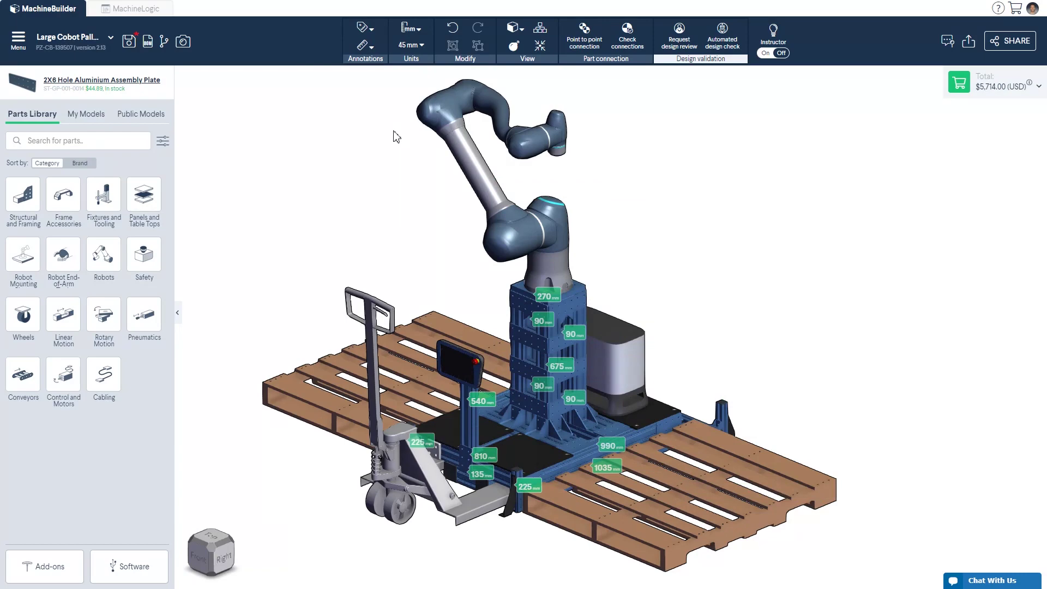
Step: Hide all annotation labels and switch to Measure face to face
click(365, 28)
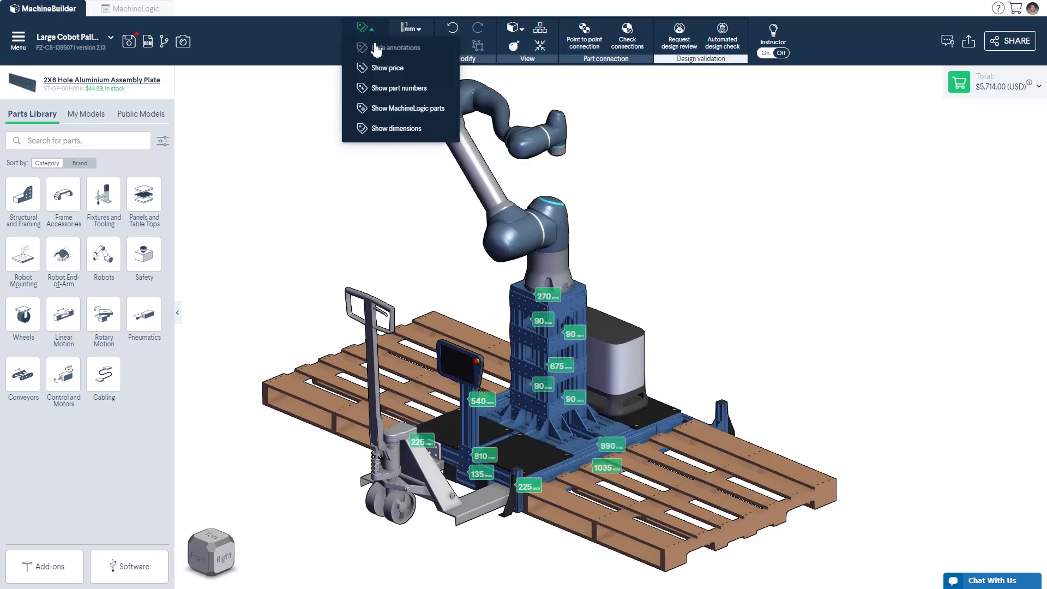
click(376, 49)
click(376, 50)
click(380, 74)
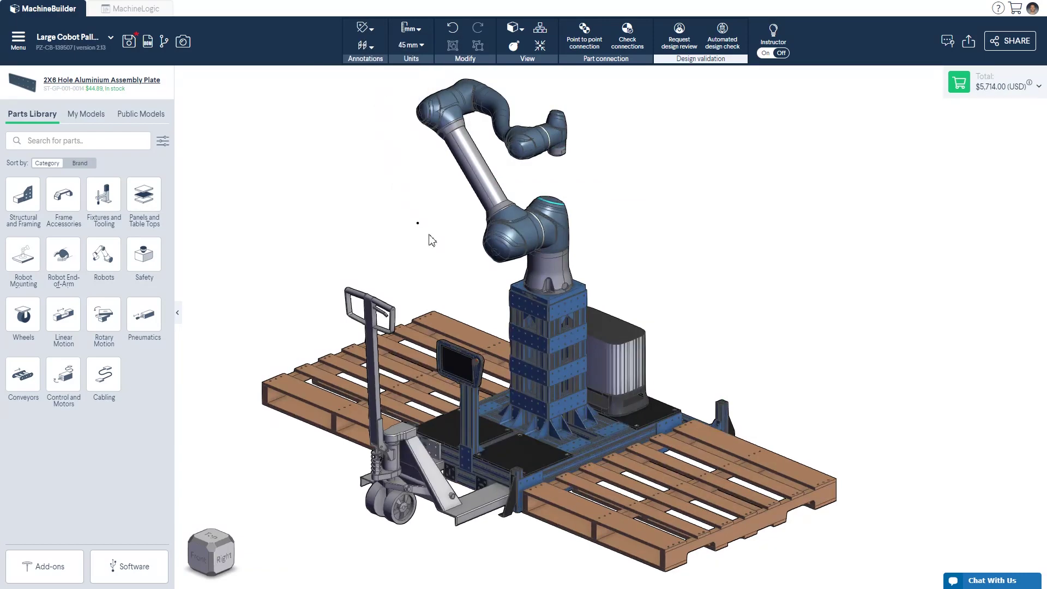
Step: Measure the pendant stand face to face (450 mm) and the base frame edge (990 mm)
click(472, 418)
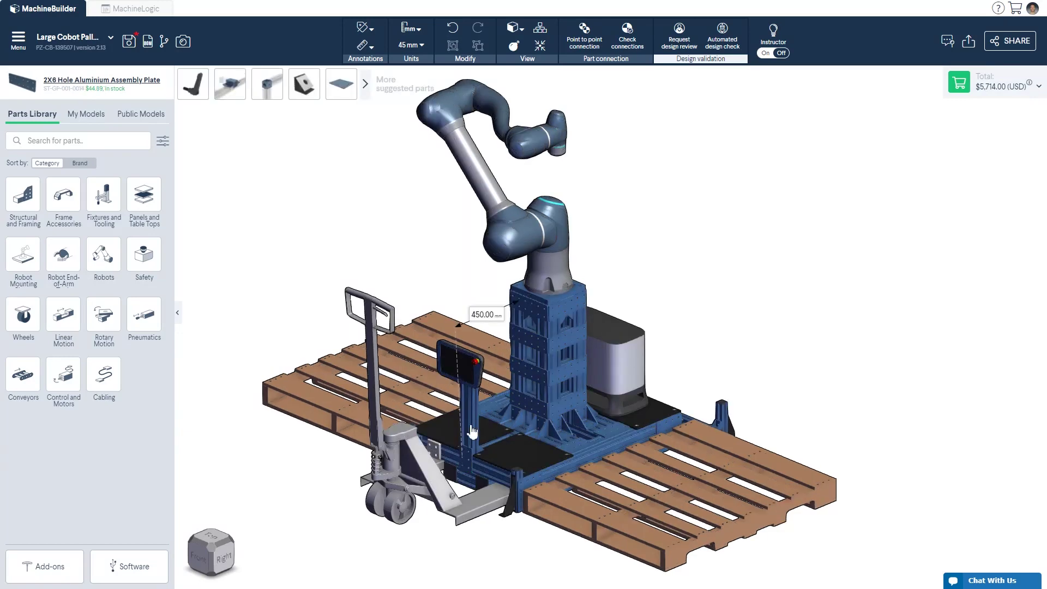
click(376, 49)
click(384, 83)
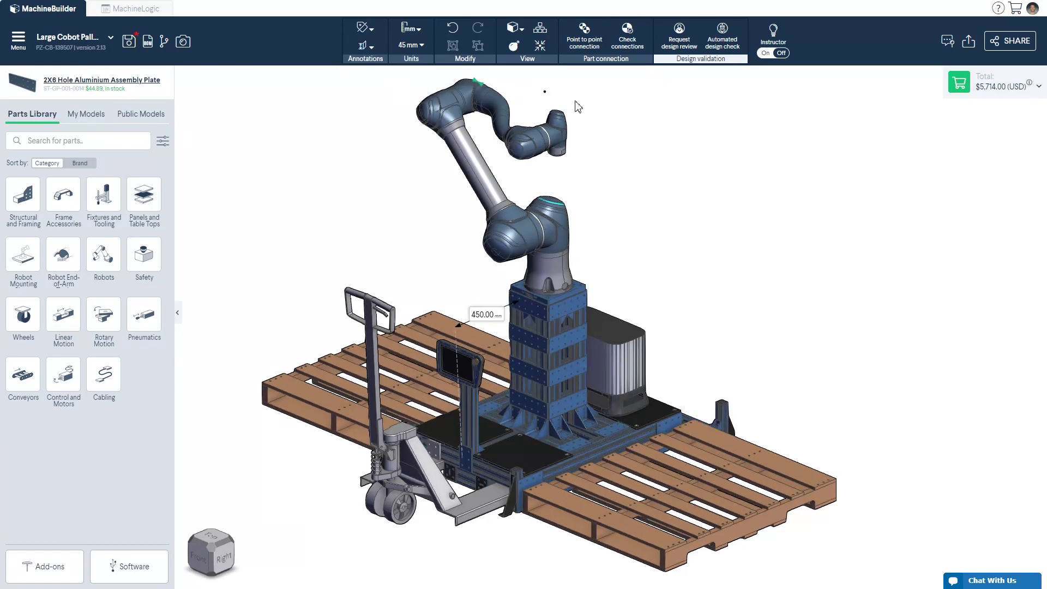
click(617, 443)
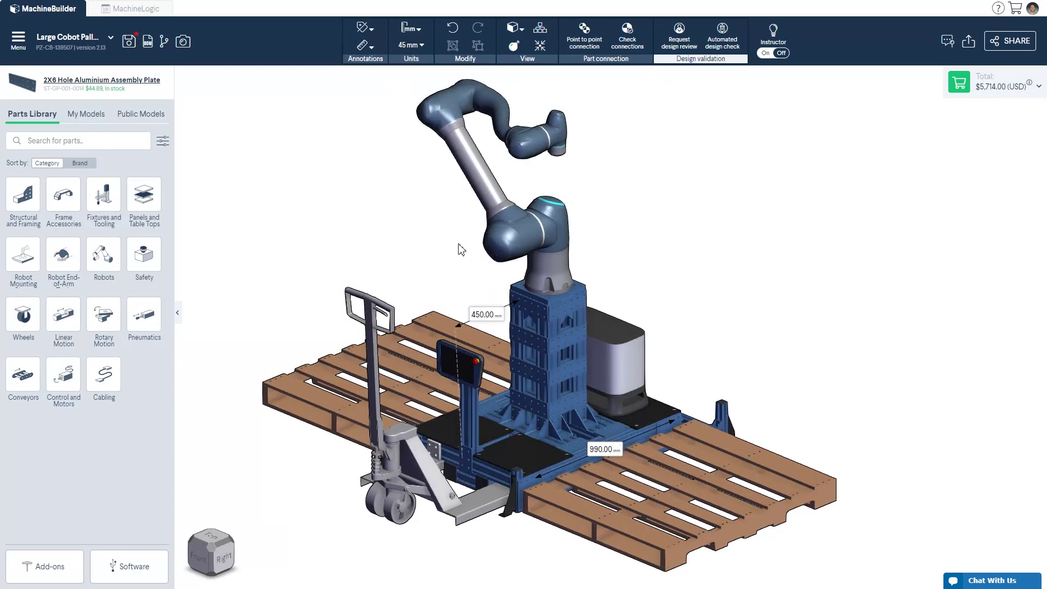
Step: Measure the pallet span point to point (1587.04 mm), then hide the measurements
click(371, 50)
click(385, 105)
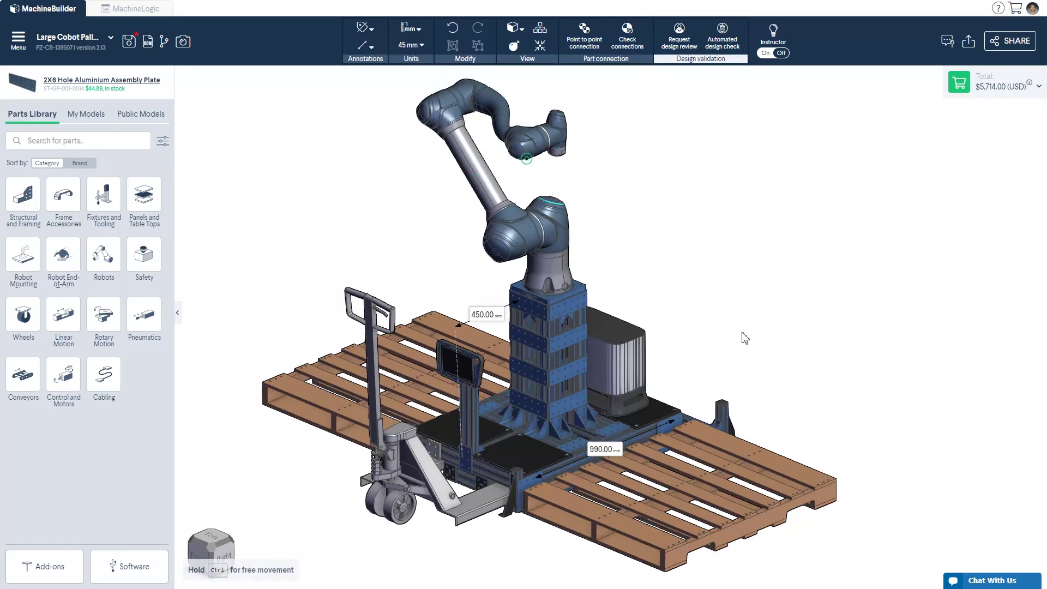
click(833, 479)
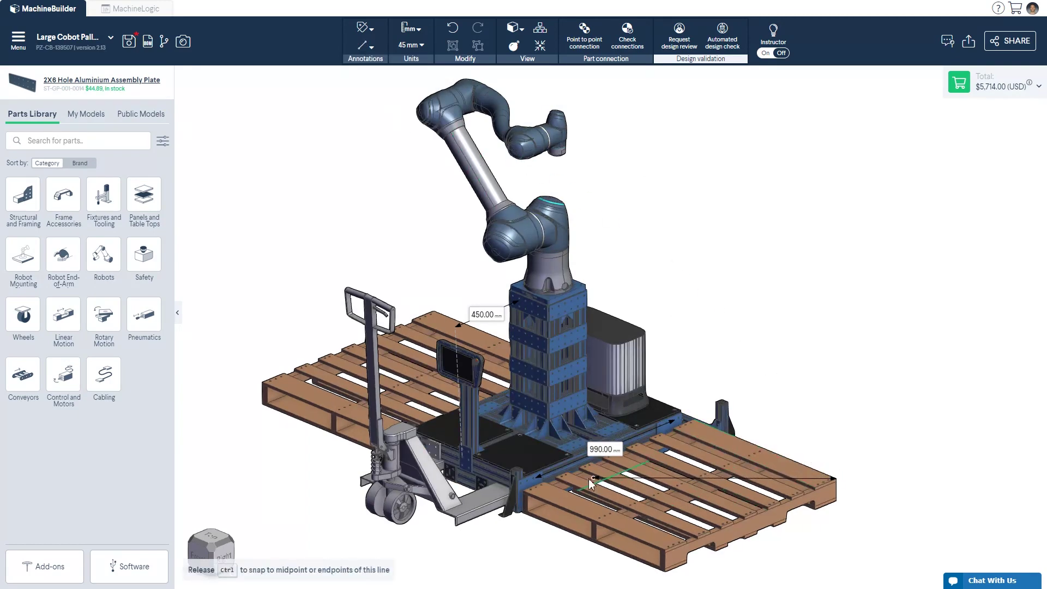
click(526, 489)
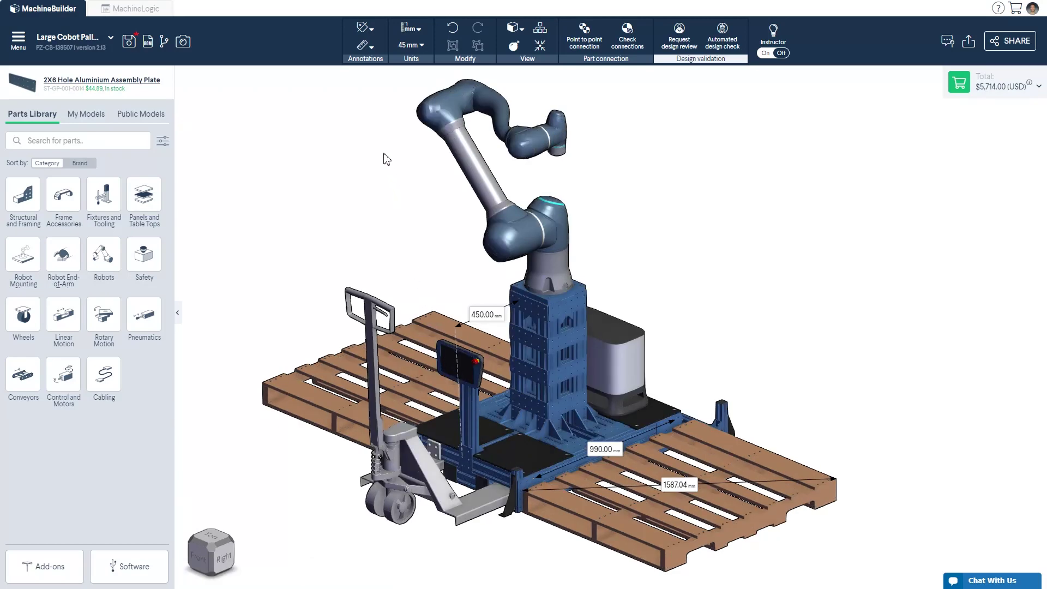
click(364, 45)
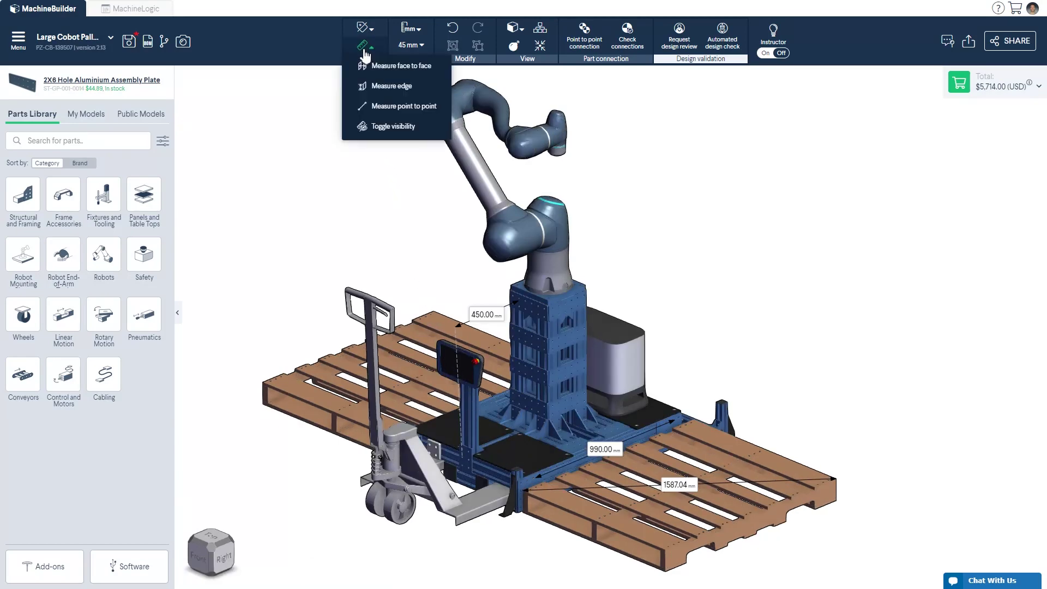
click(385, 129)
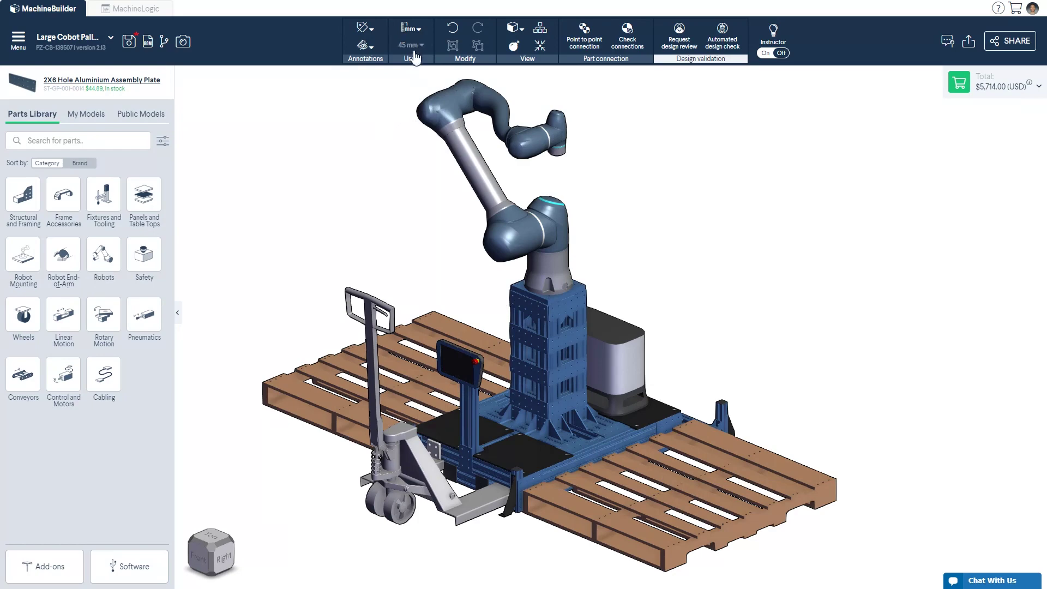
click(417, 33)
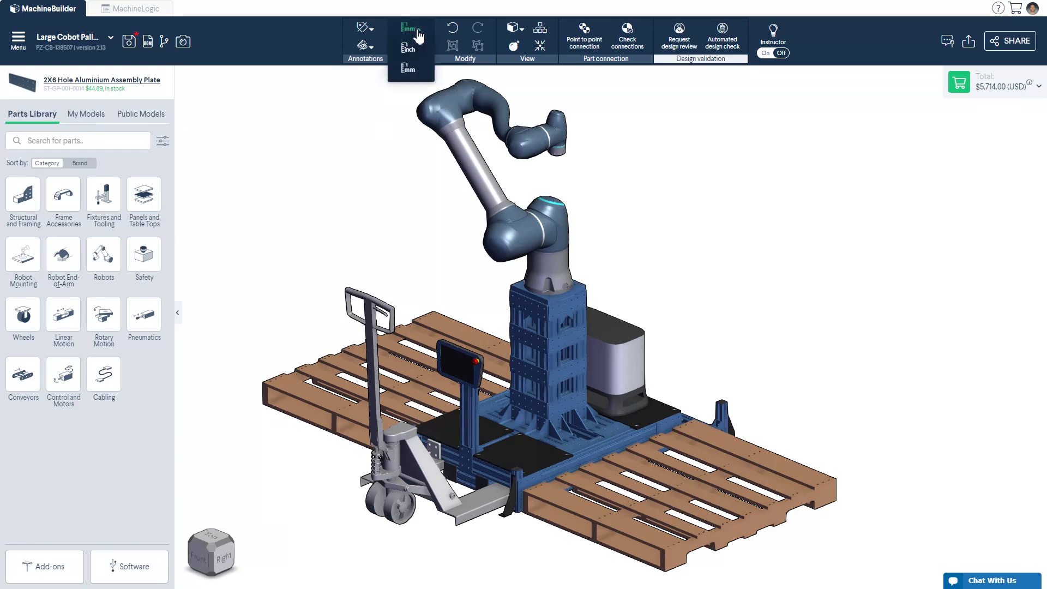
click(418, 71)
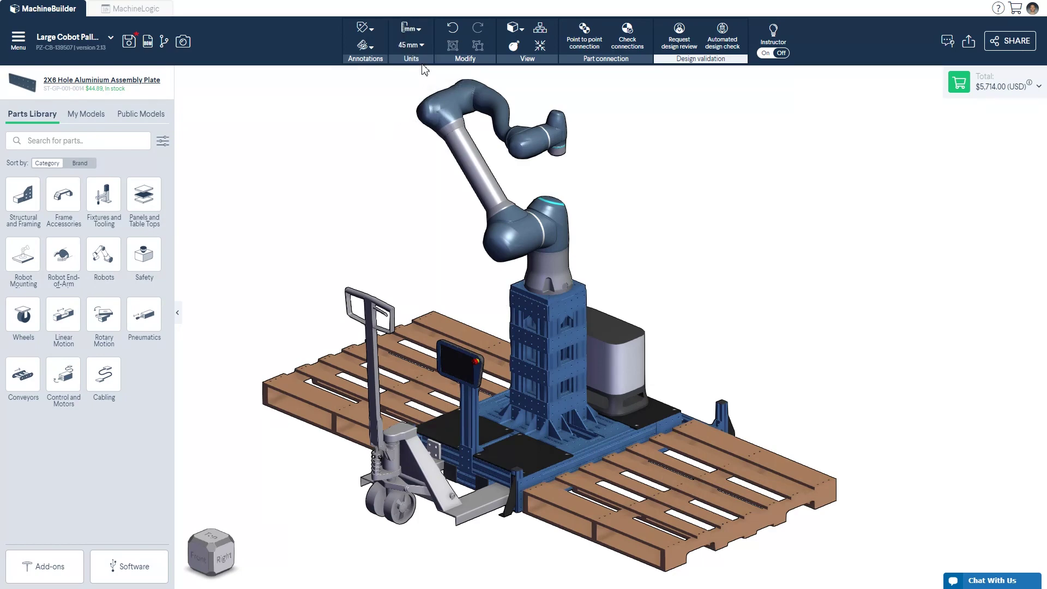
click(421, 46)
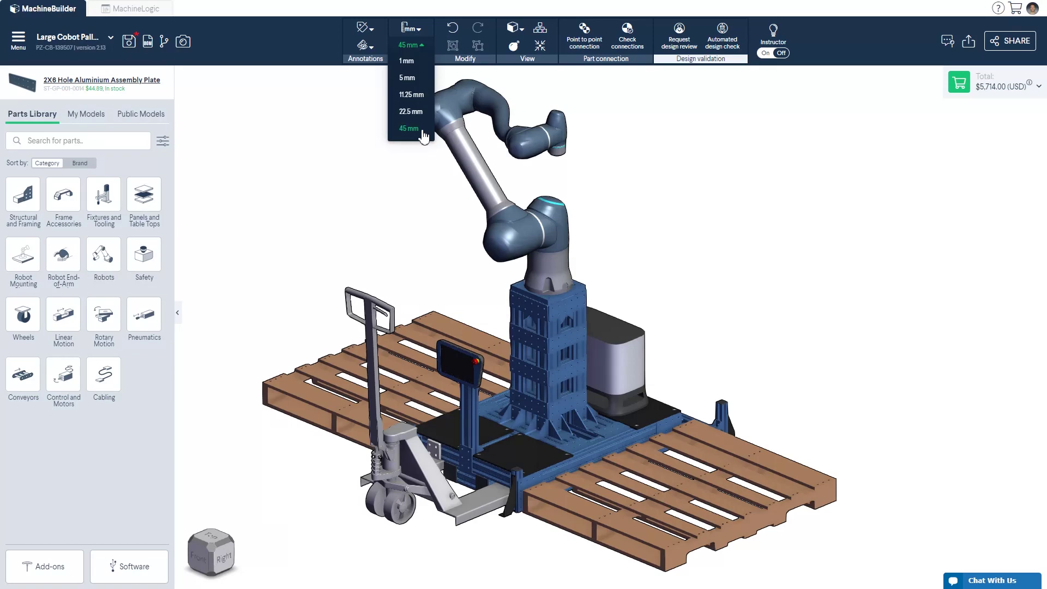
click(424, 129)
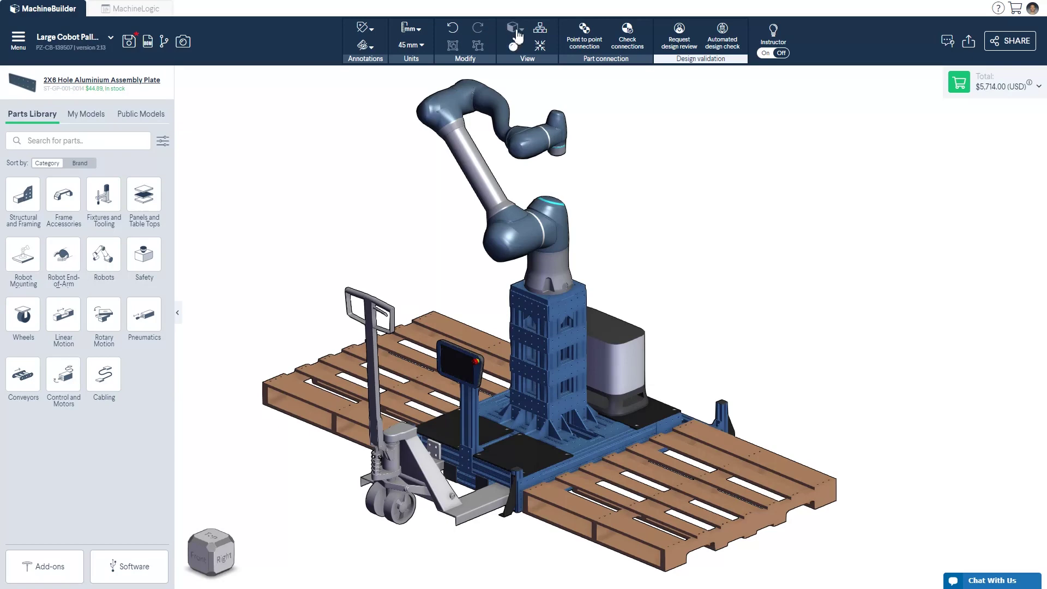
Step: Cycle through Shaded line, Shaded & wireframe and Shaded modes, then explode and reassemble the model
click(518, 35)
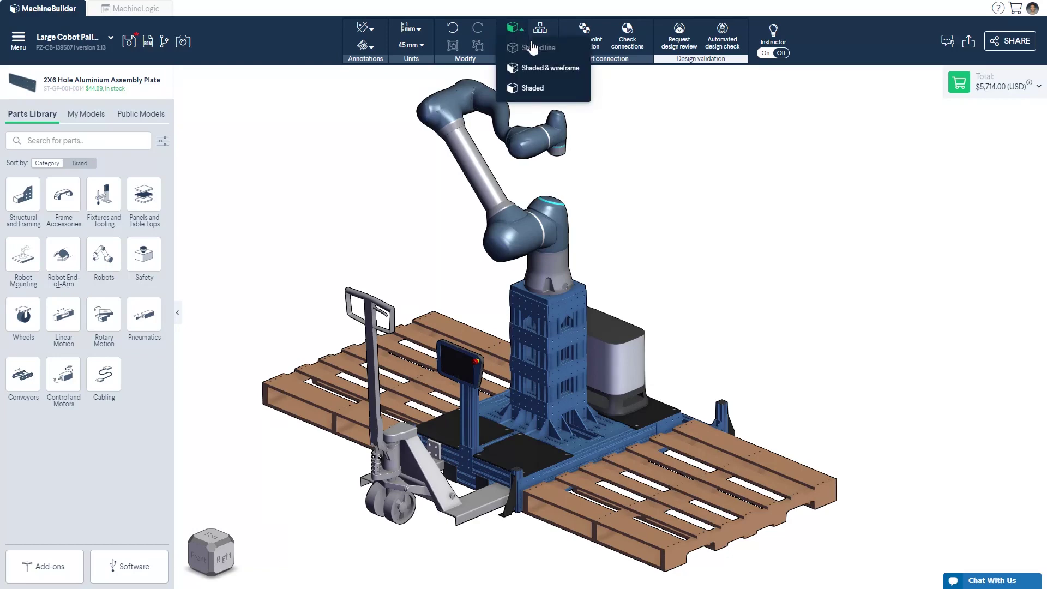
click(533, 49)
click(515, 28)
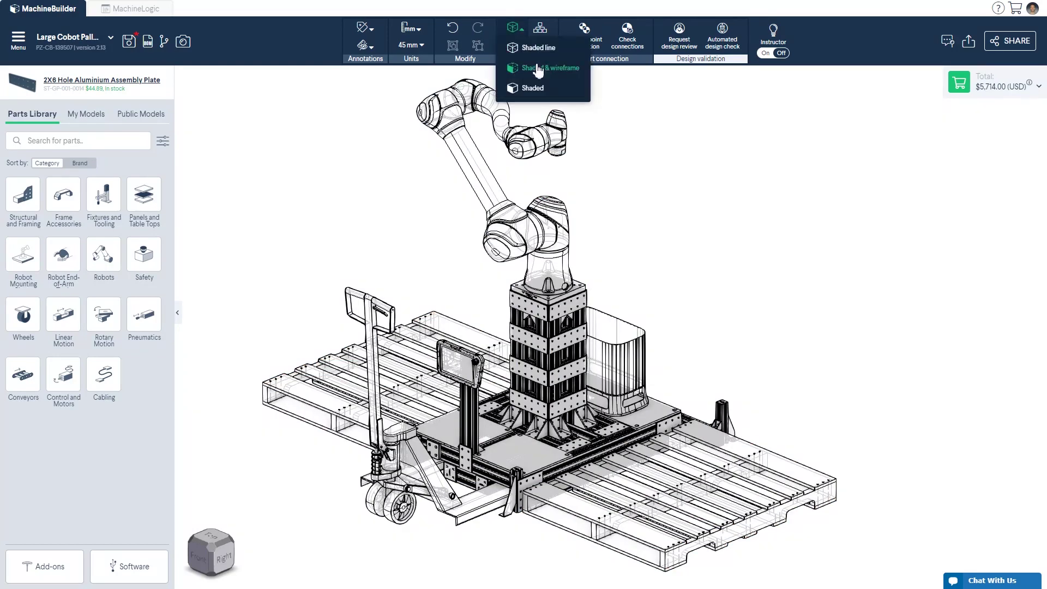
click(513, 68)
click(515, 29)
click(534, 89)
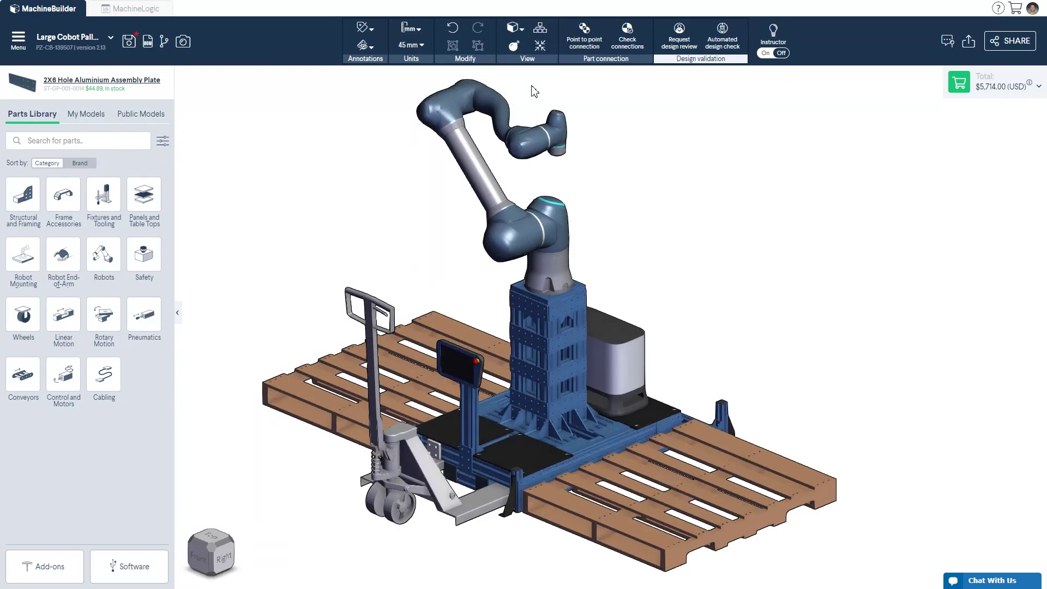
click(513, 46)
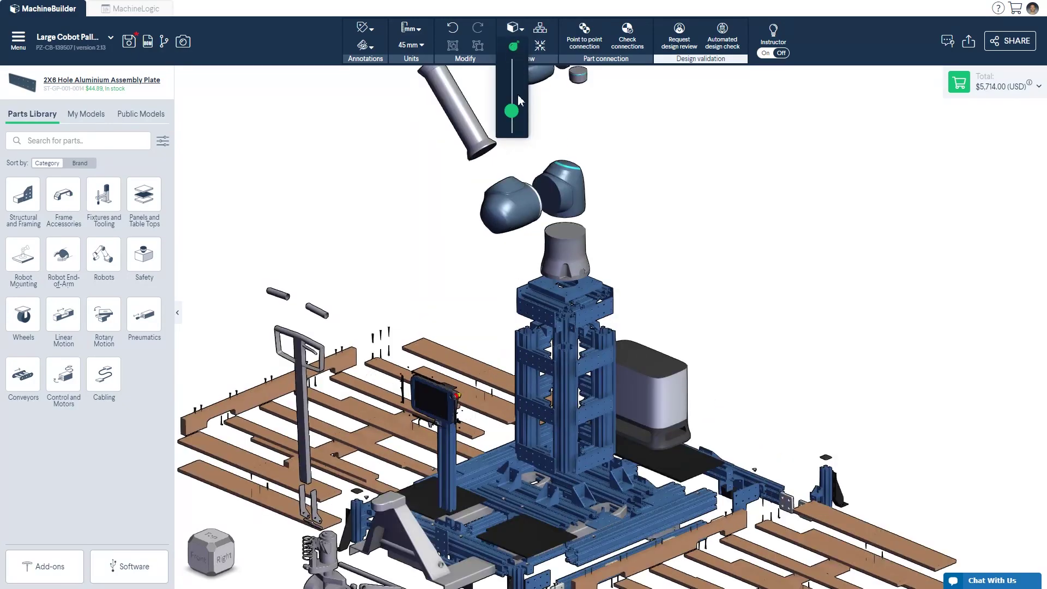
drag(513, 77, 511, 126)
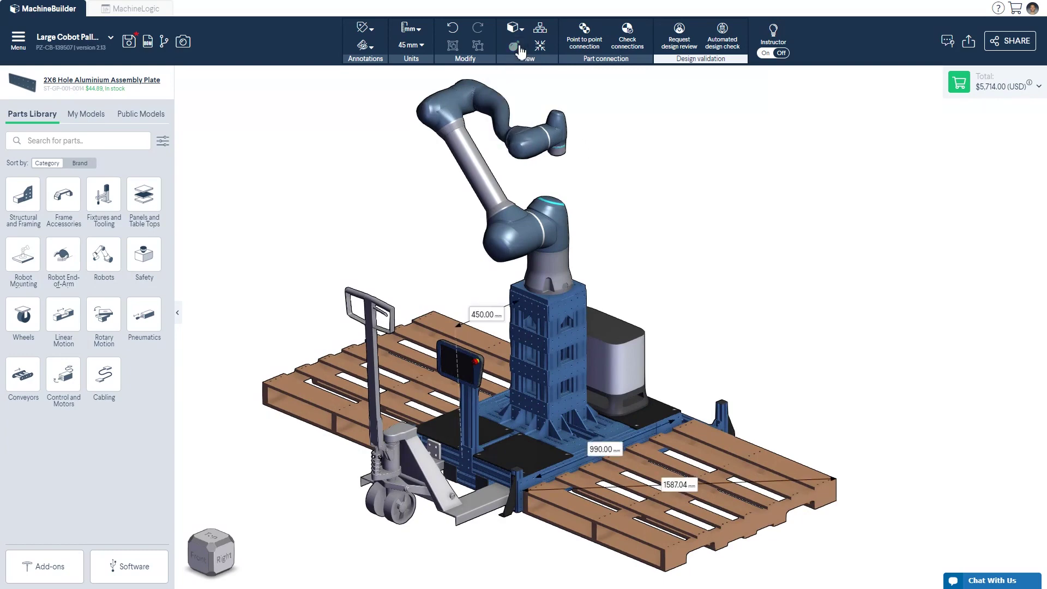
Step: Zoom to Die Cast Gusset ST-HP-003-0001 via the Design Structure parts list, then fit the whole cell
click(540, 30)
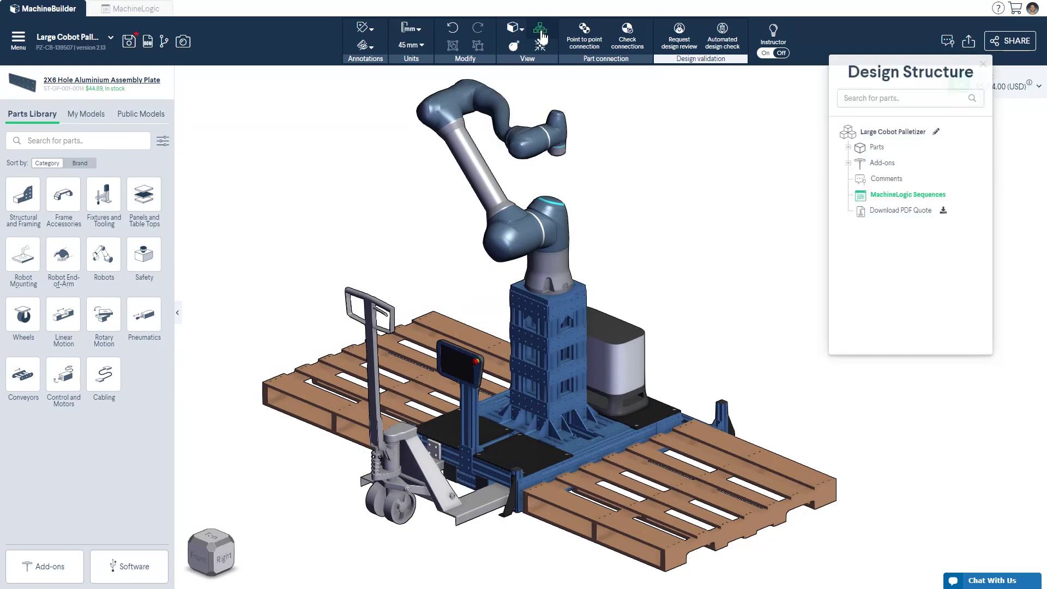
click(848, 147)
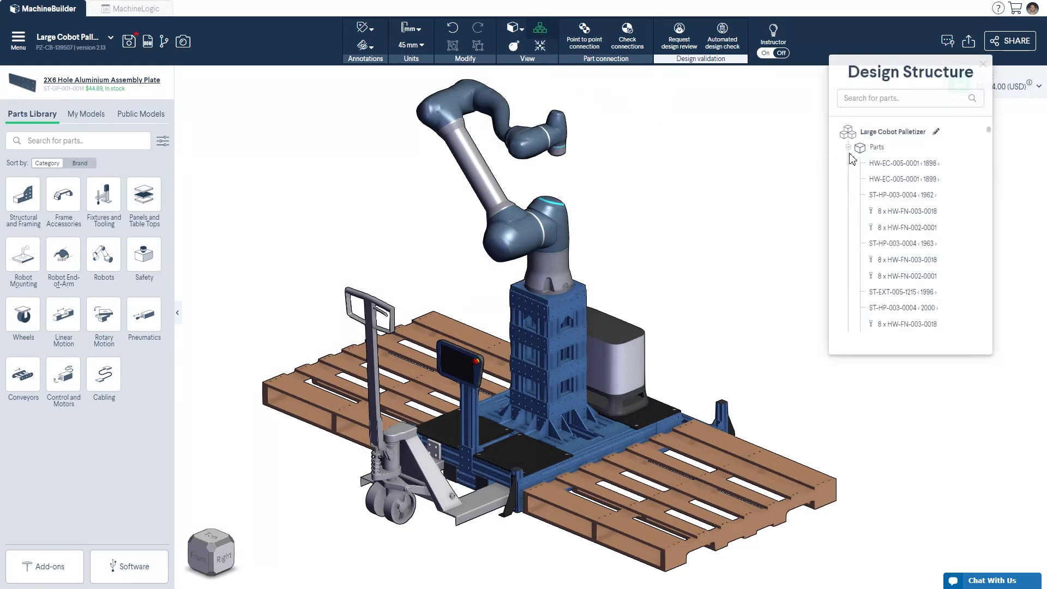
drag(990, 137, 990, 152)
click(900, 188)
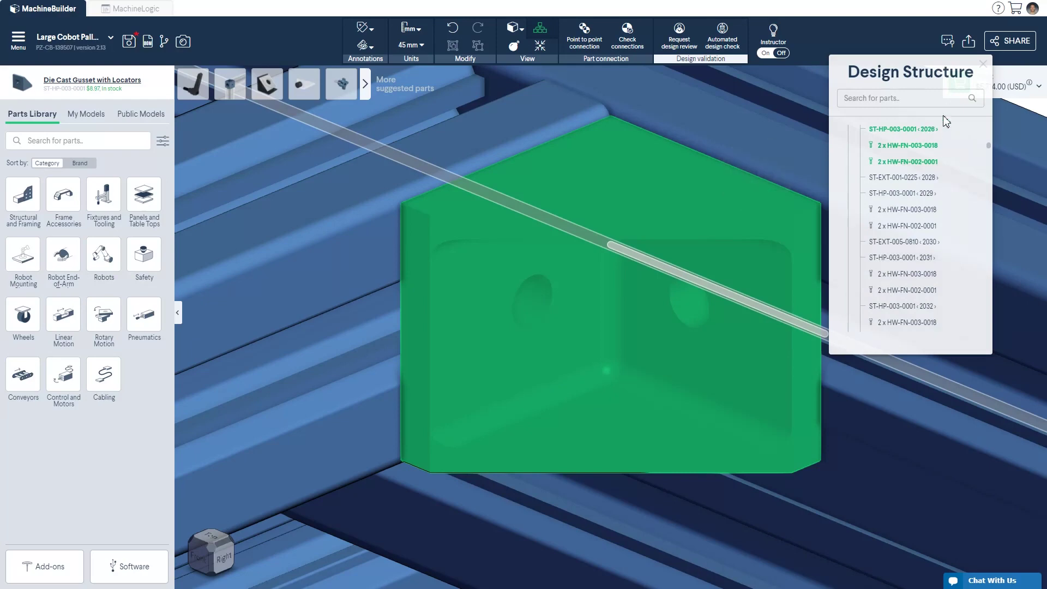
click(983, 64)
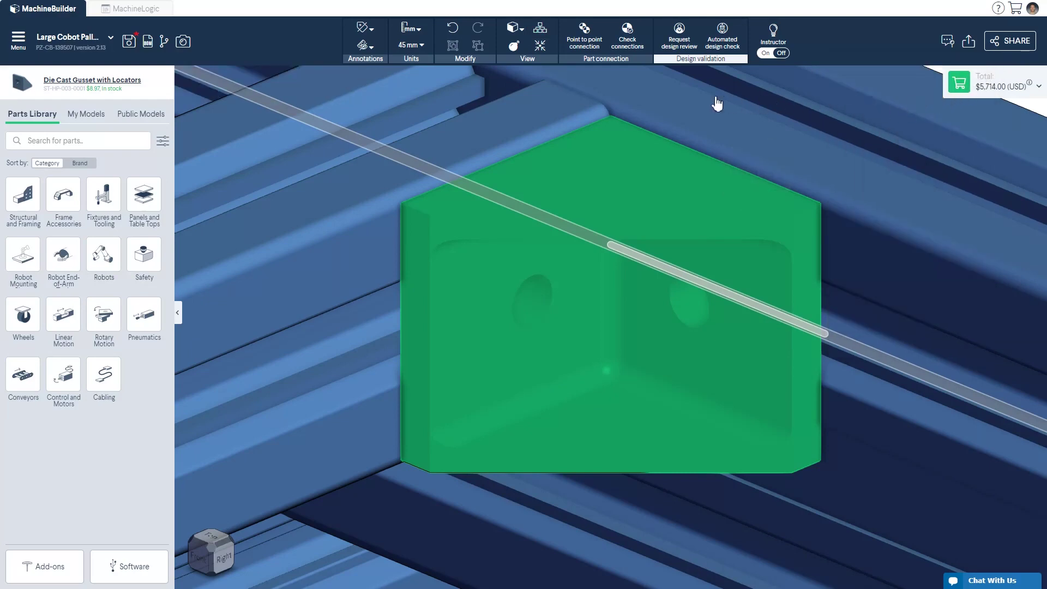
key(Escape)
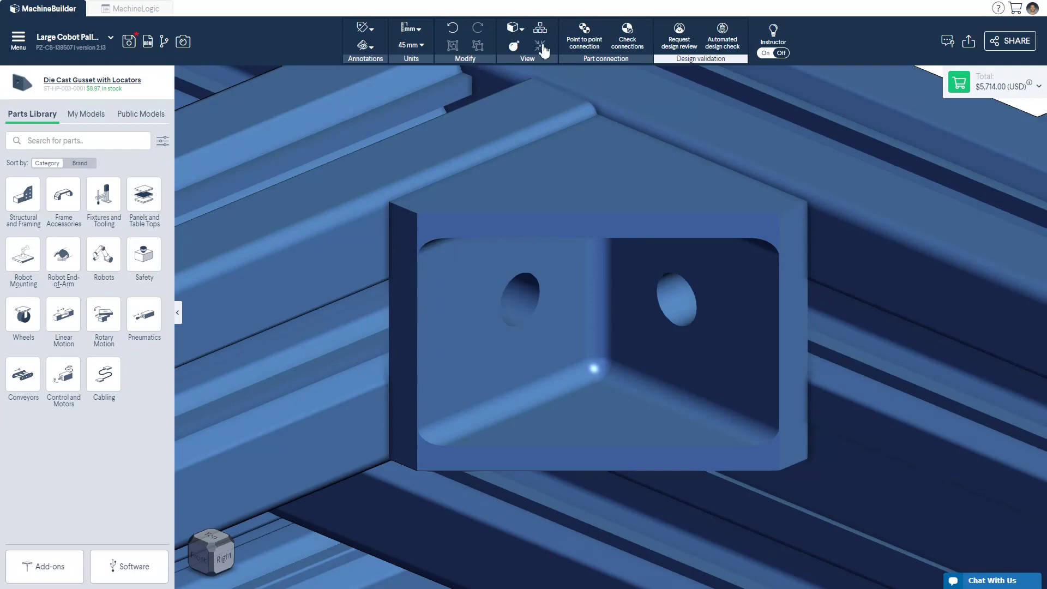
click(539, 47)
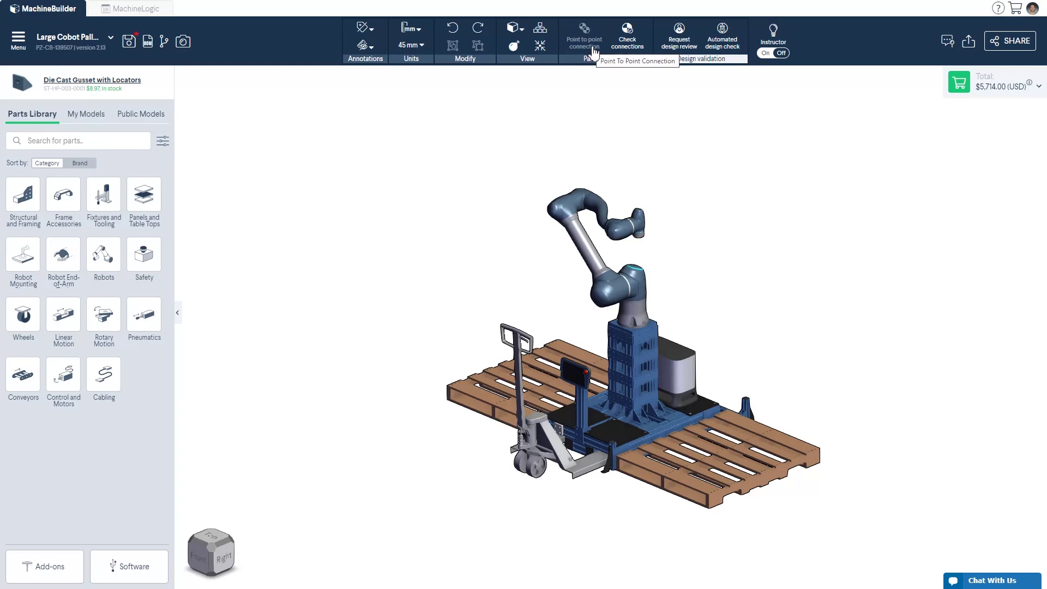
Step: Add a 90x90mm Rest Pad, connect it onto the frame, and run Check connections
click(64, 199)
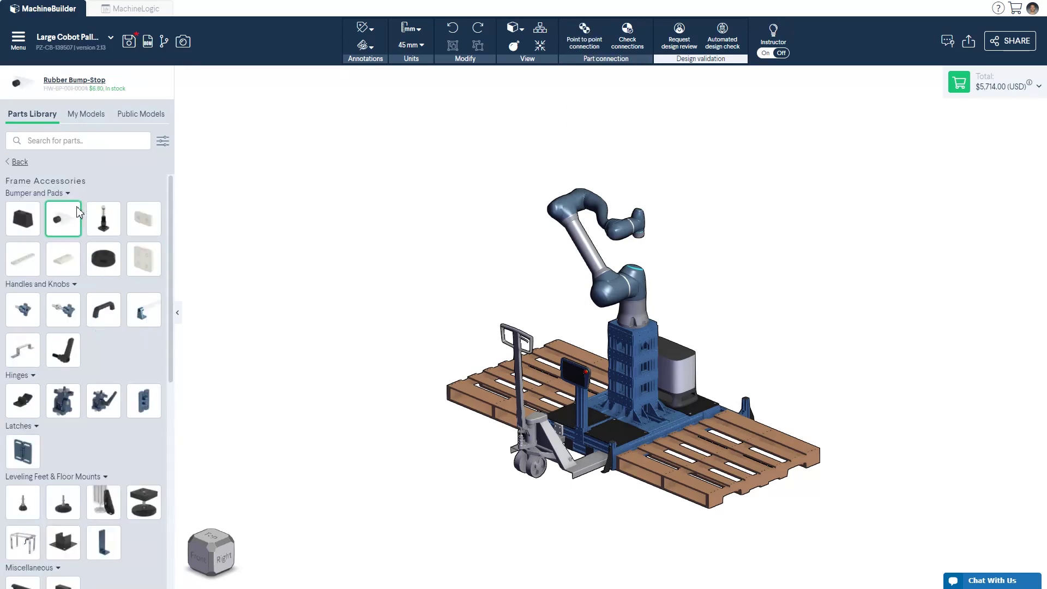
drag(144, 259, 429, 354)
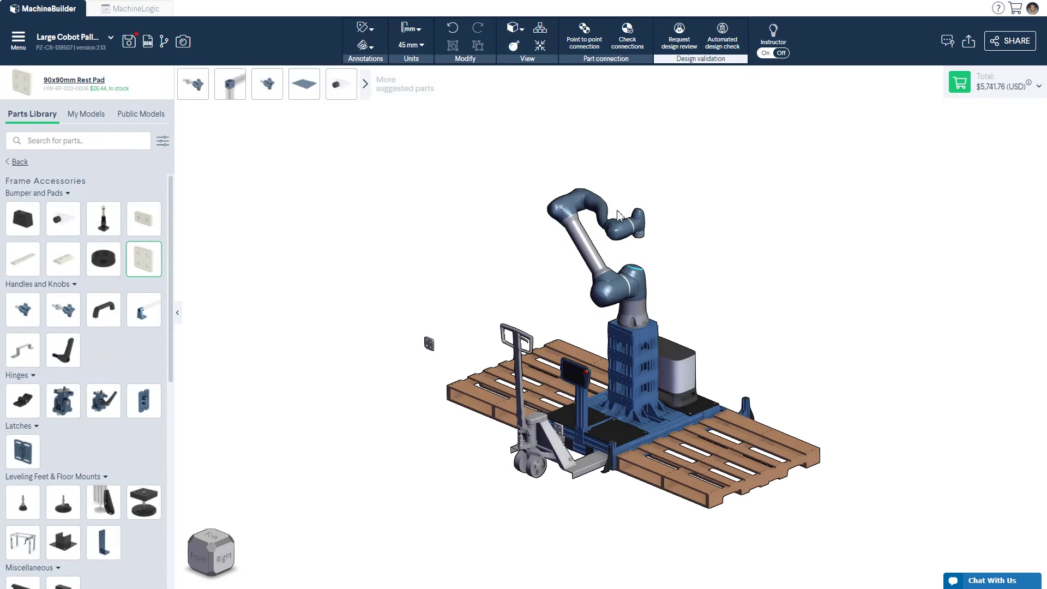
click(584, 40)
scroll(432, 333, up, 5)
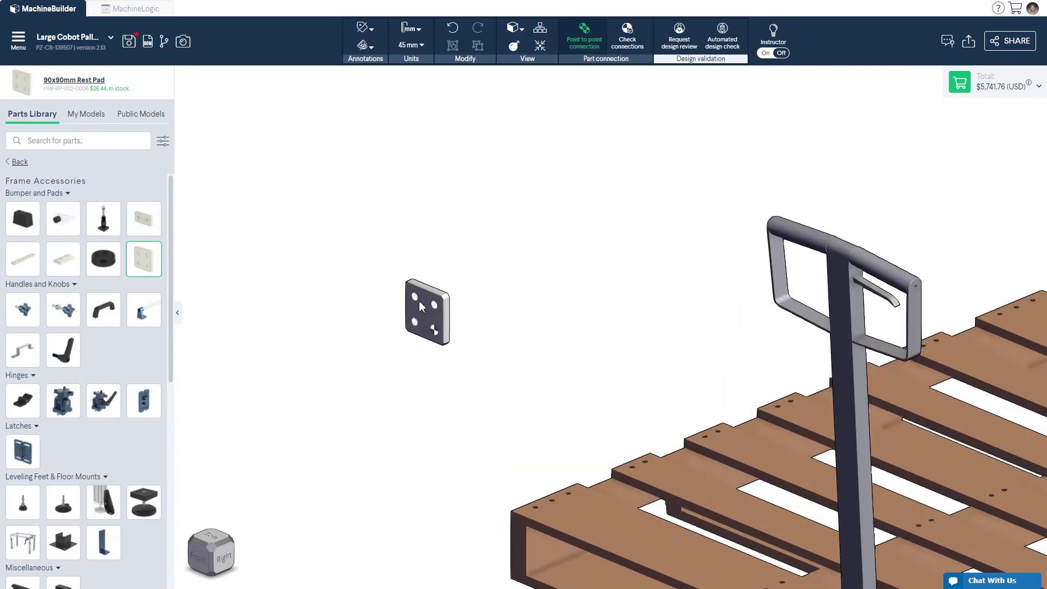
scroll(193, 125, up, 5)
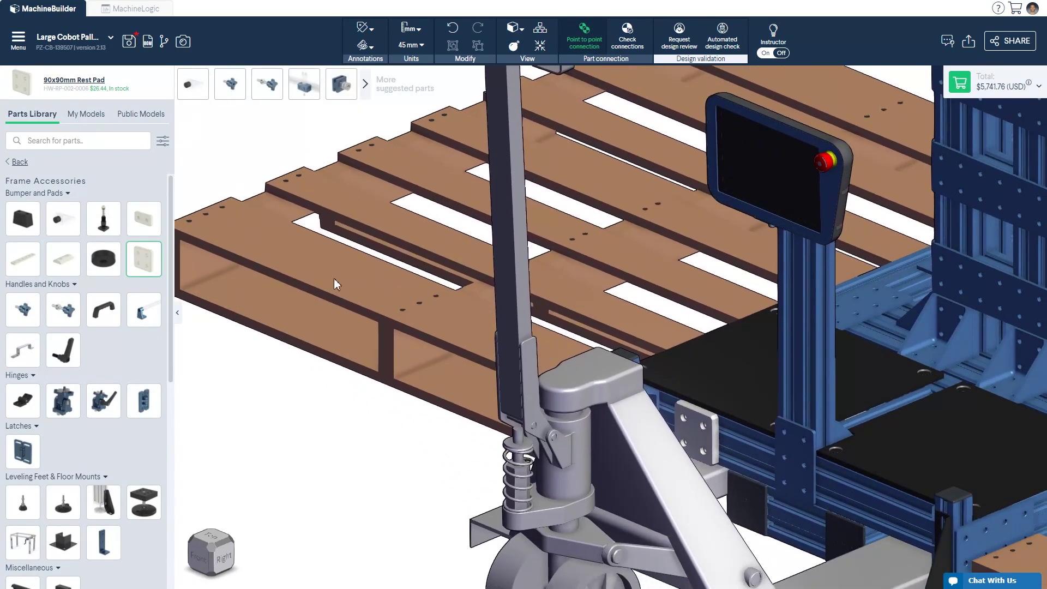
click(882, 495)
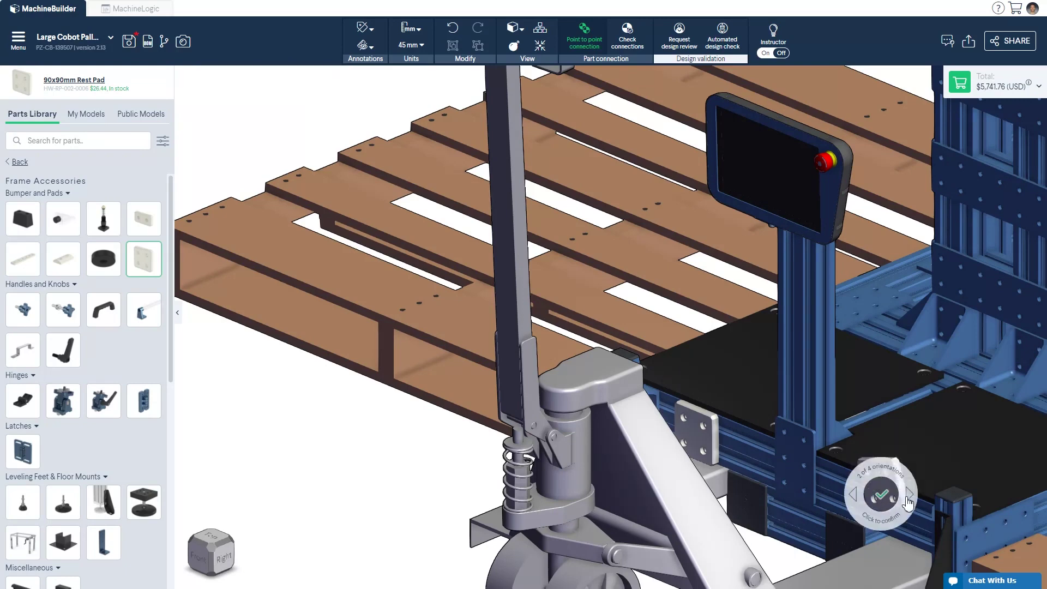
click(882, 495)
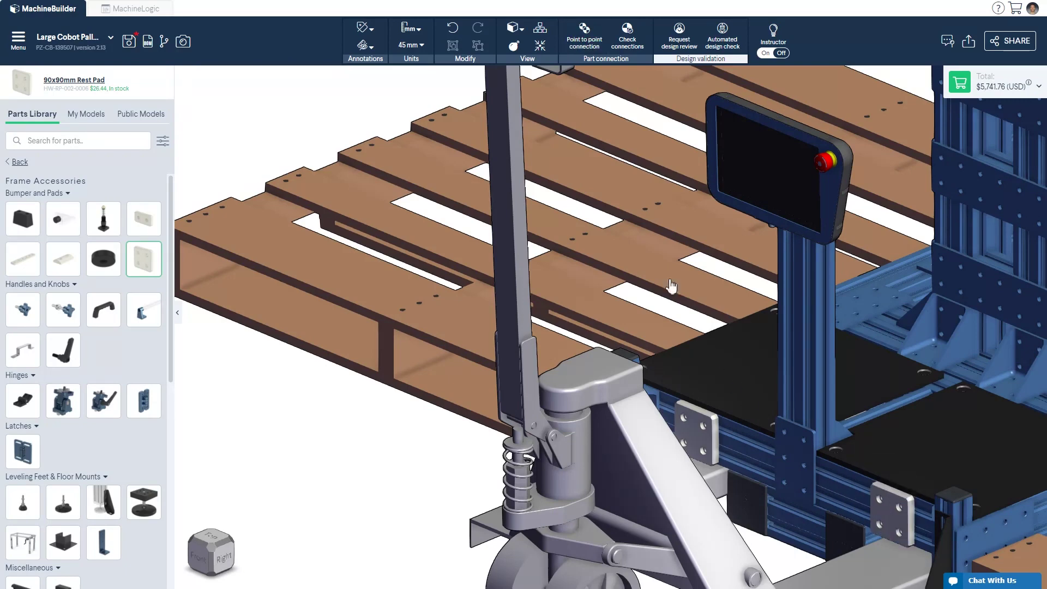
click(541, 48)
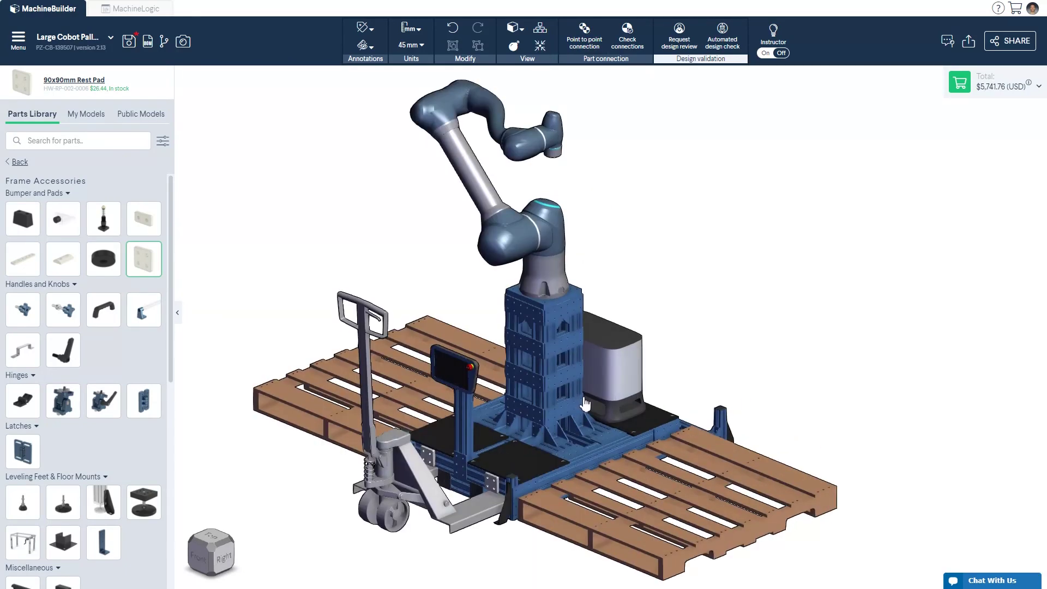
click(632, 49)
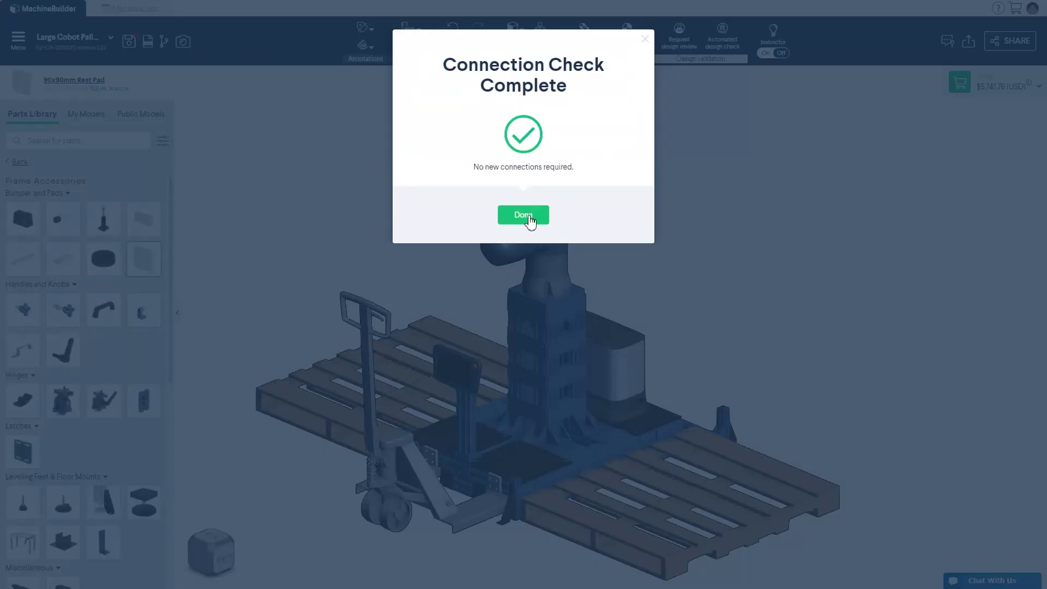
Step: Submit a General design assistance request asking 'Can this design be optimized?' with a contact phone number
click(523, 215)
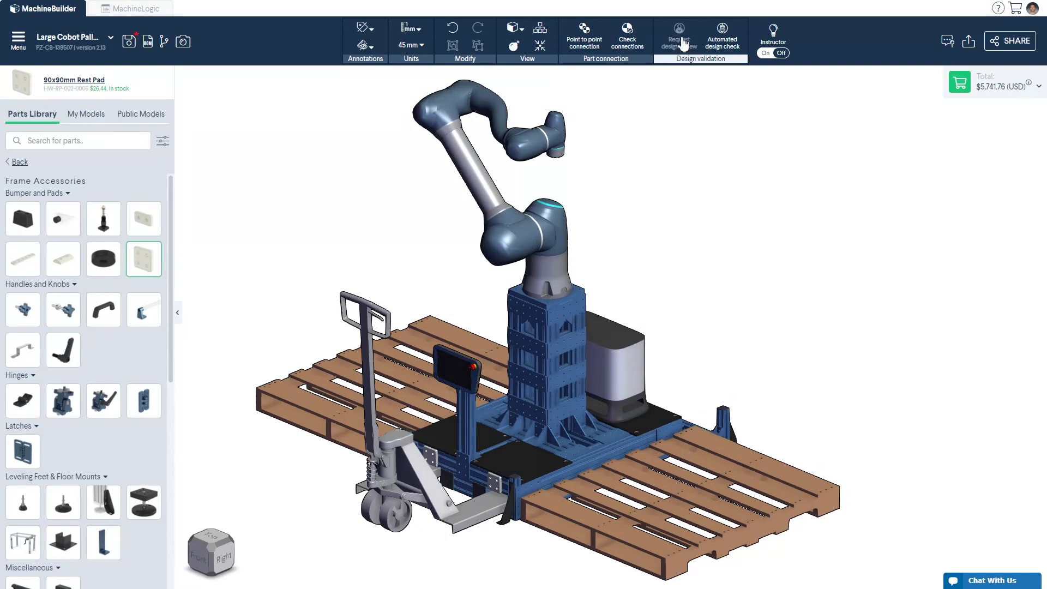
click(679, 38)
click(459, 191)
click(430, 304)
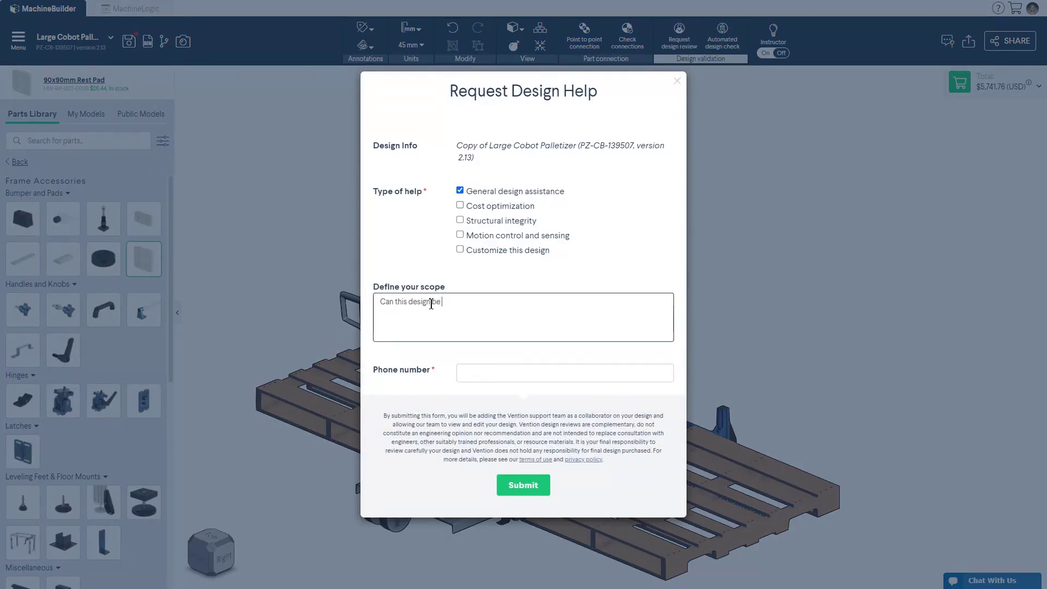
text(Can this design be optimized?)
click(479, 372)
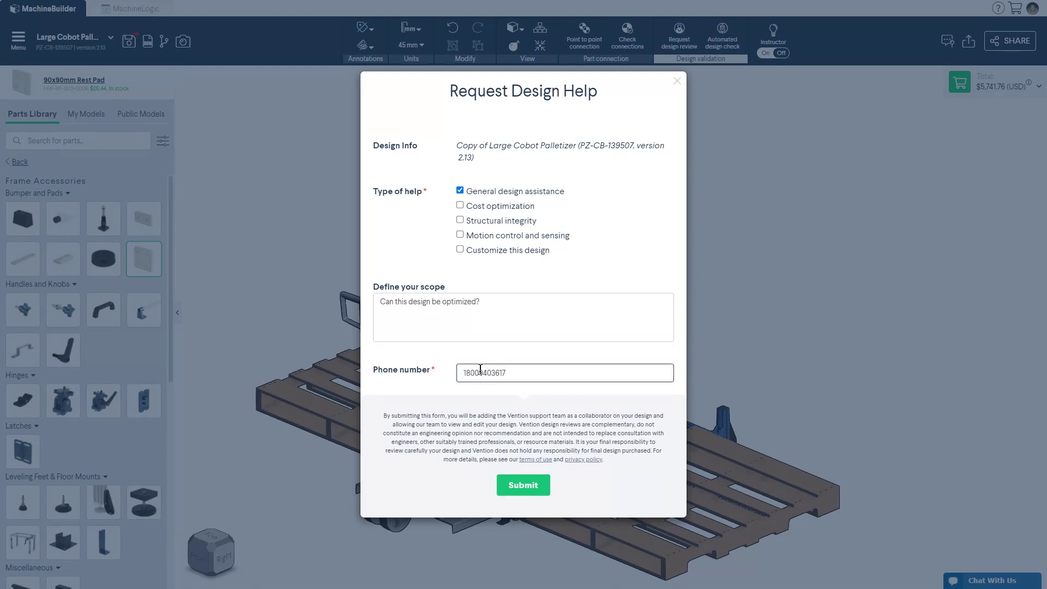
click(524, 485)
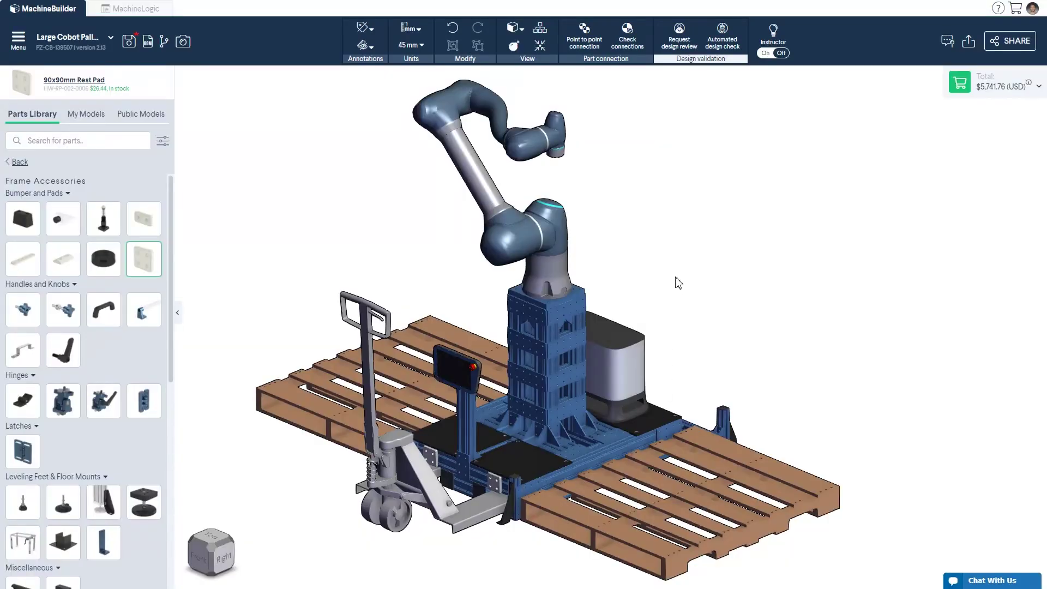
Step: Run the automated design check and dismiss the Doosan Controller's missing connection warning
click(730, 52)
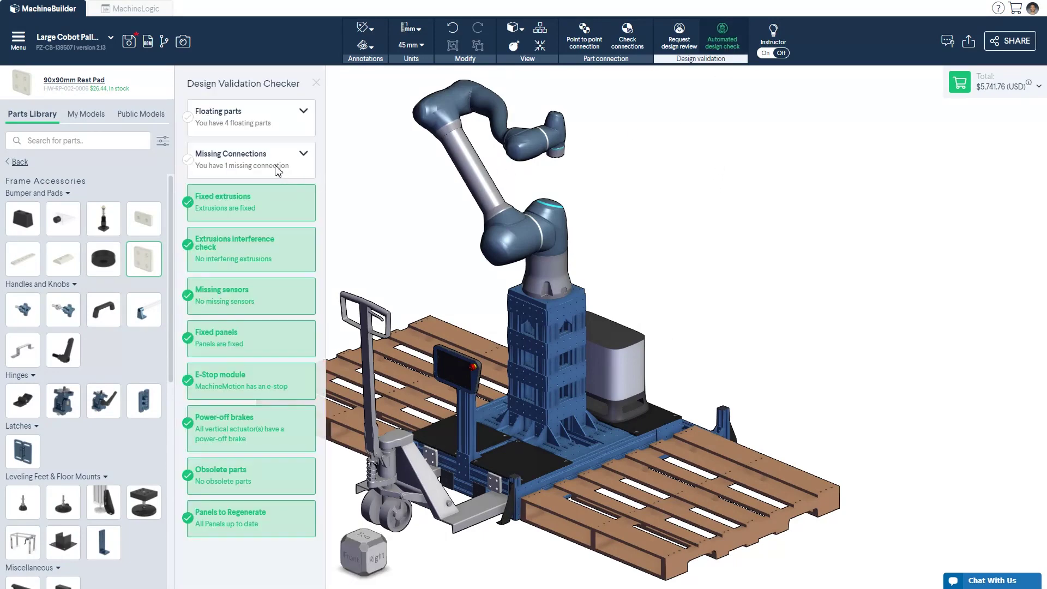
click(301, 155)
click(280, 182)
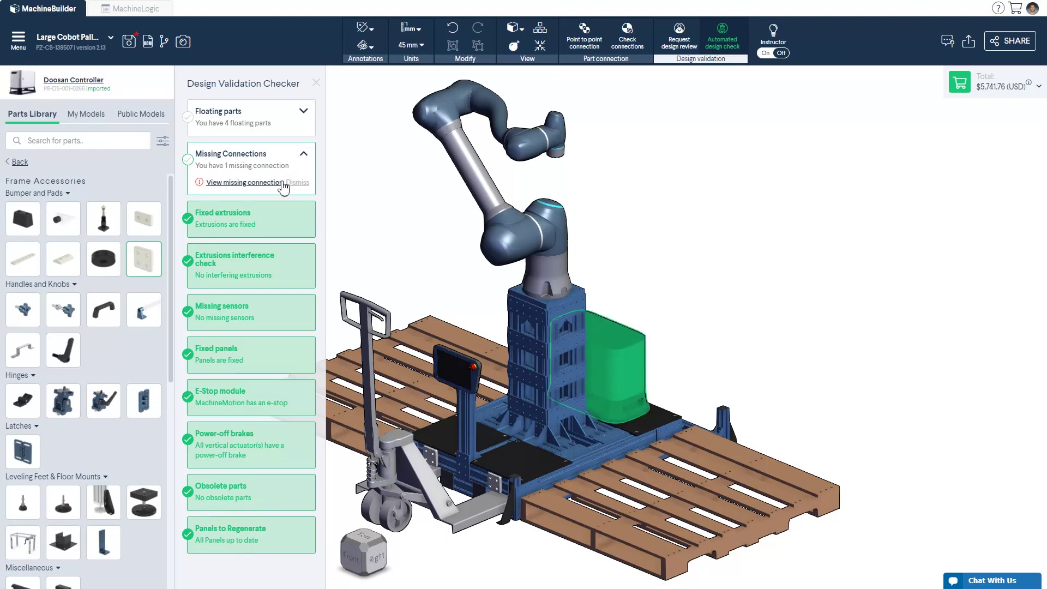
click(297, 183)
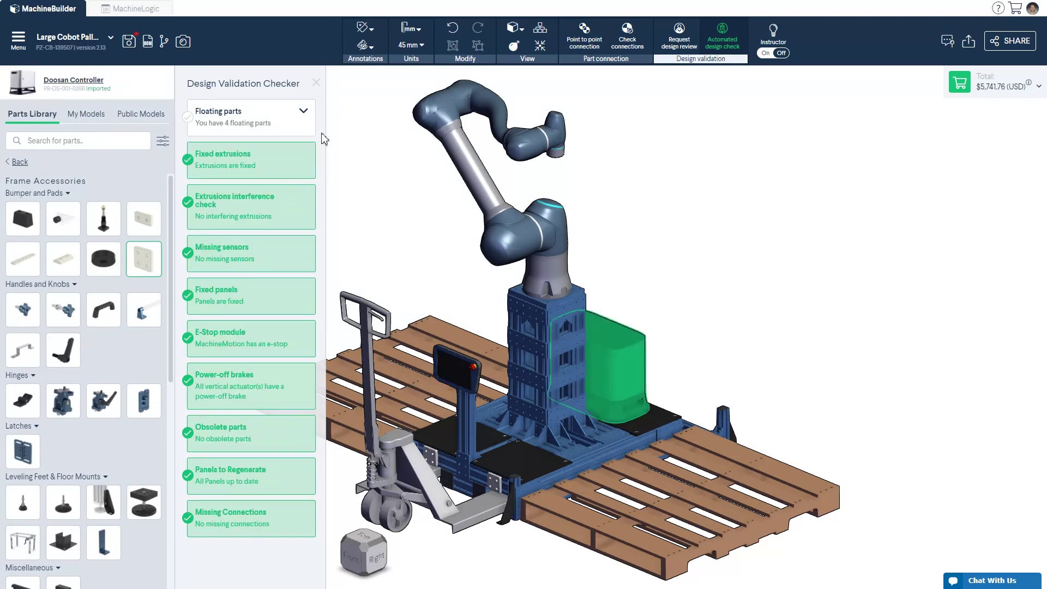
click(316, 84)
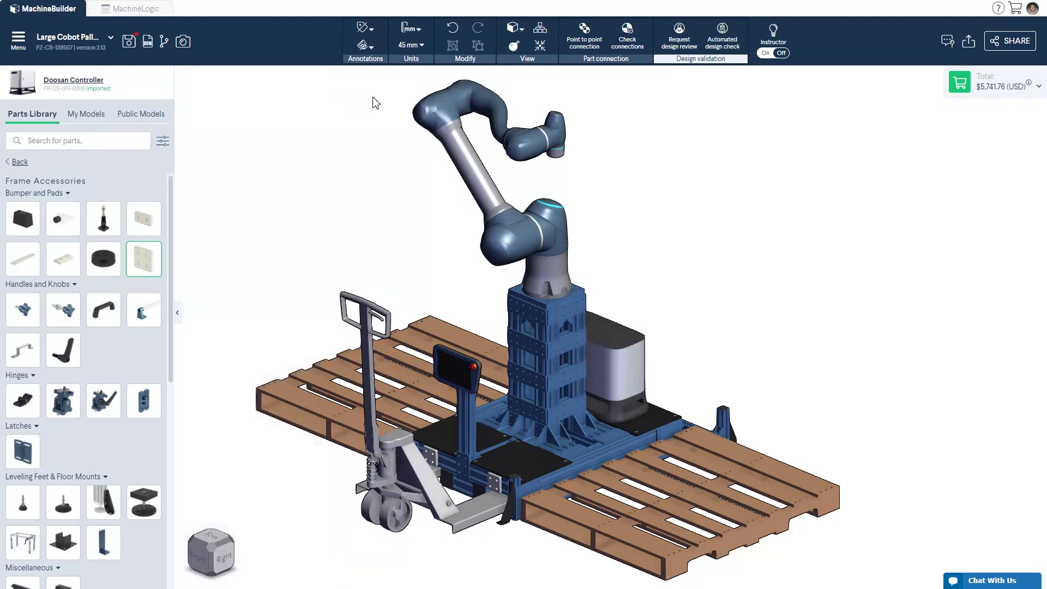
Step: Turn the Instructor help on, look through it, and turn it off again
click(776, 53)
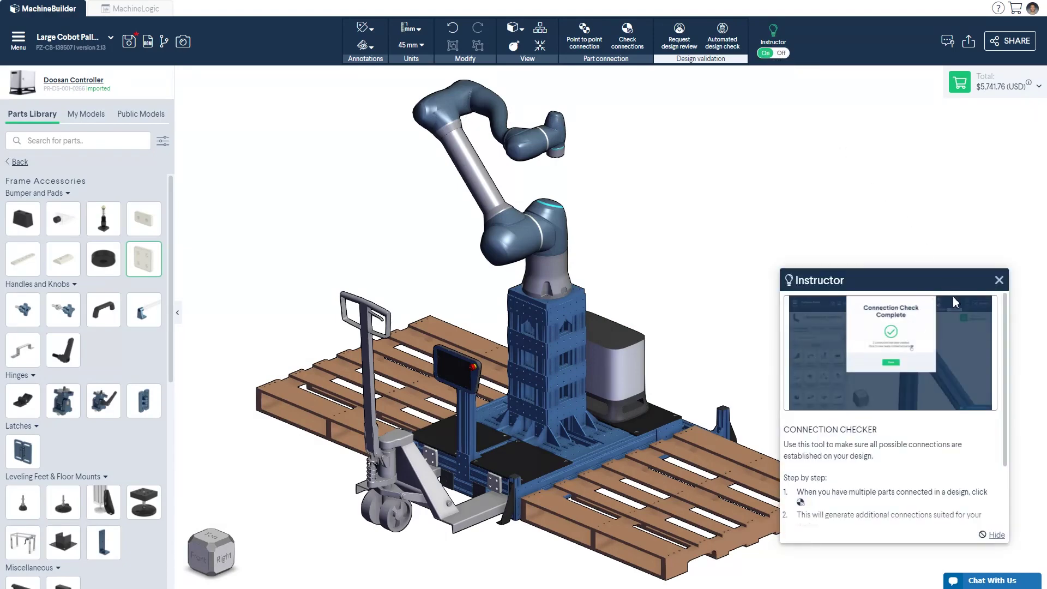
scroll(958, 309, down, 1)
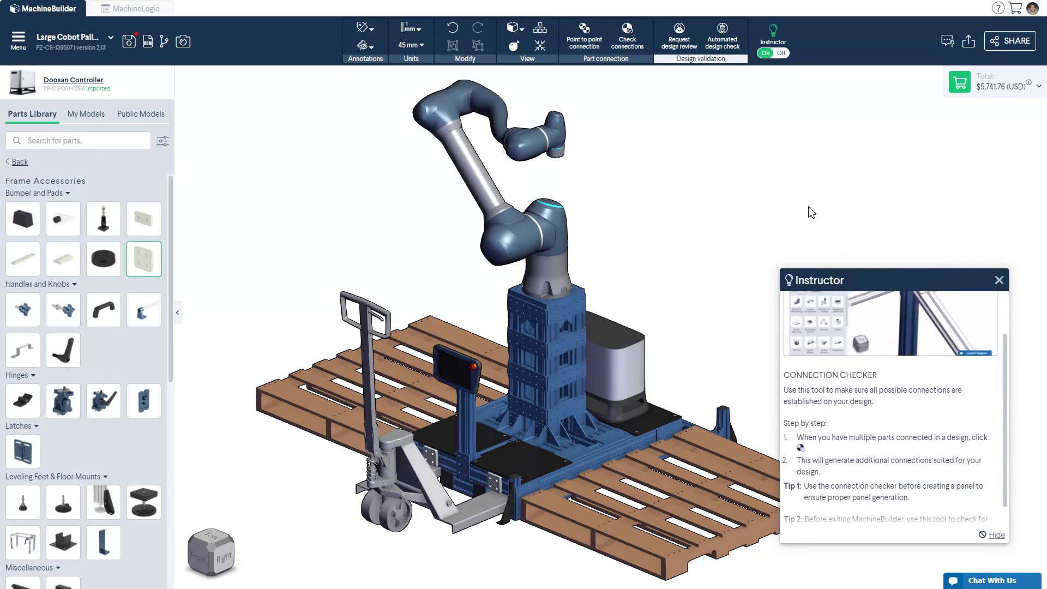
click(774, 55)
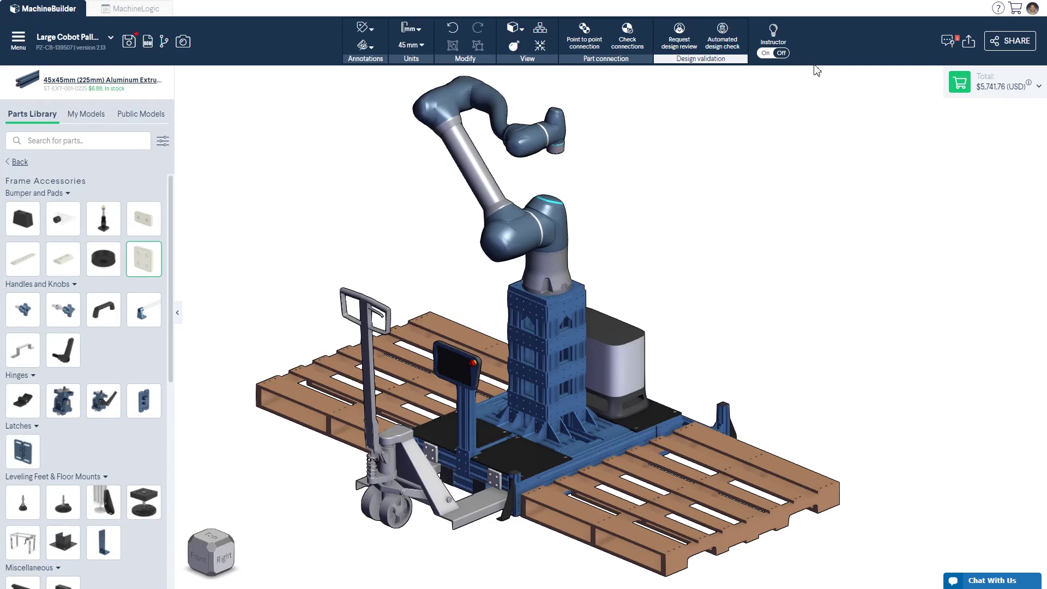
Step: Review the design comments, then download the assembly as VentionAssembly_139507_v2.13.STEP
click(947, 44)
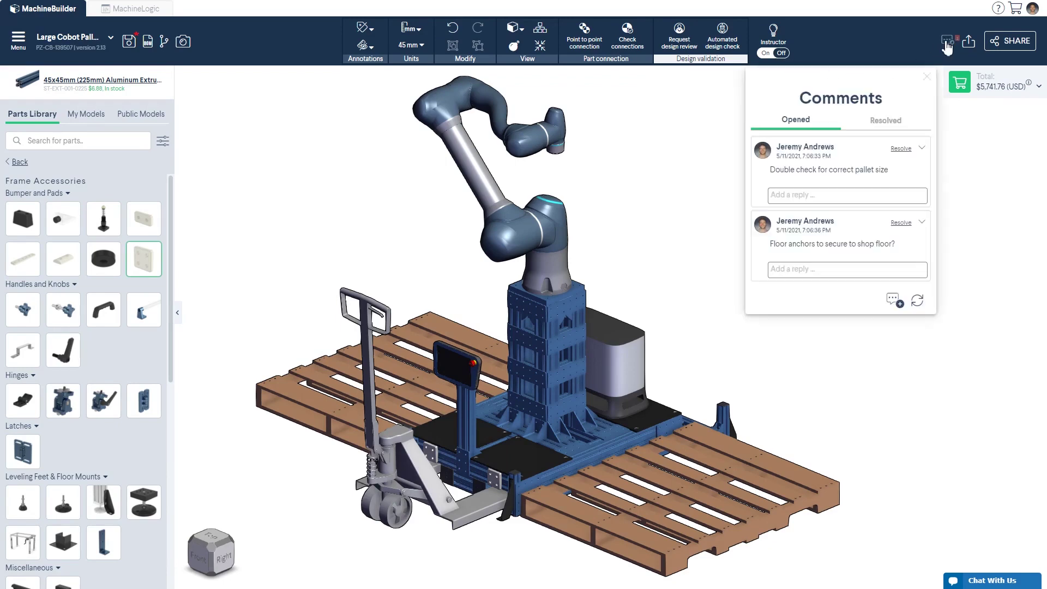
click(927, 76)
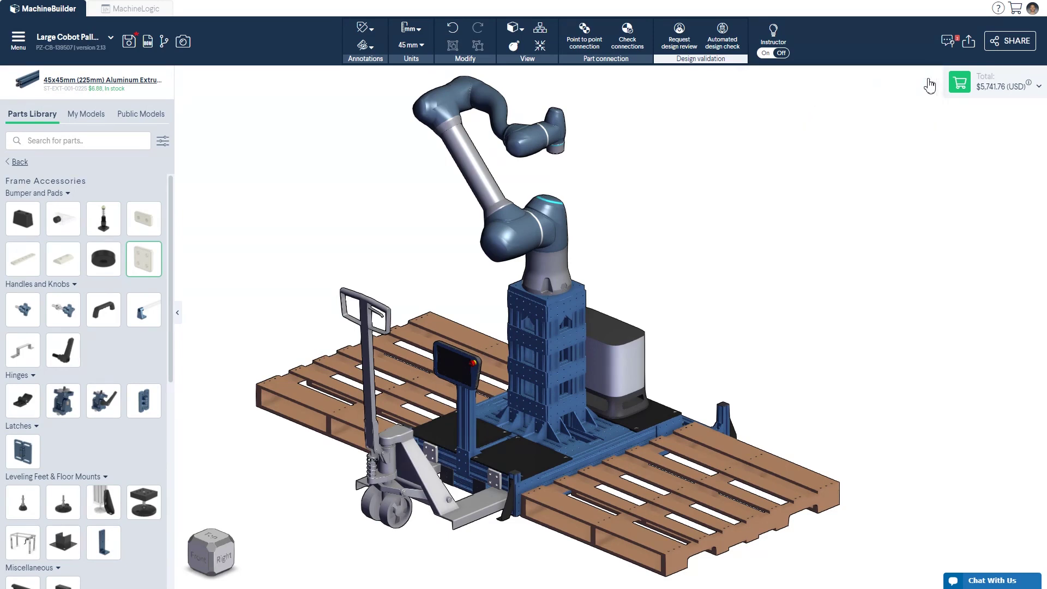
click(968, 42)
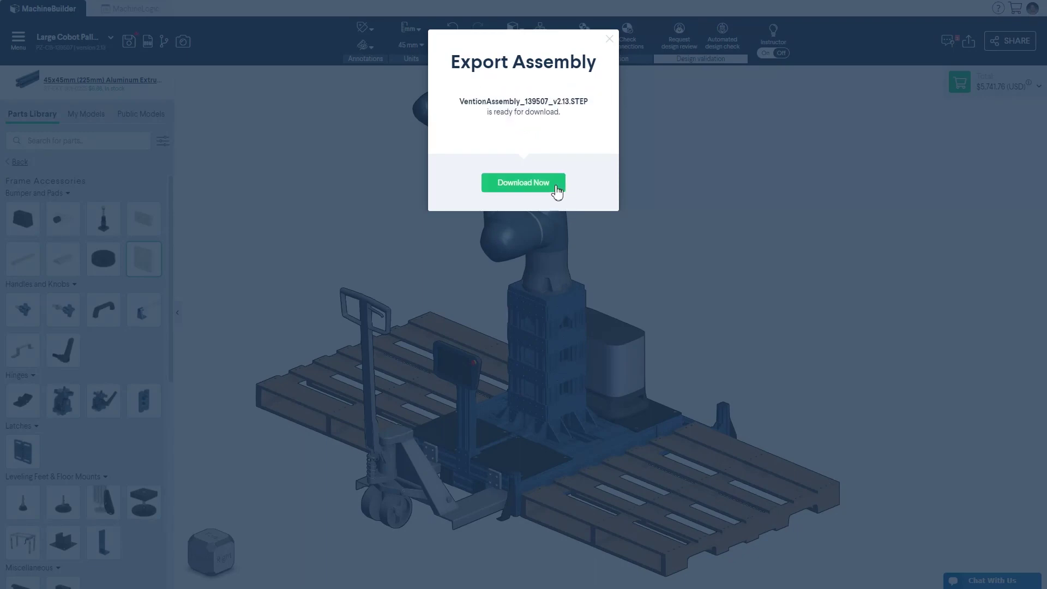
click(555, 187)
Step: In the Share dialog, enter a collaborator's e-mail address, then view the publish to community options
click(1009, 40)
click(452, 272)
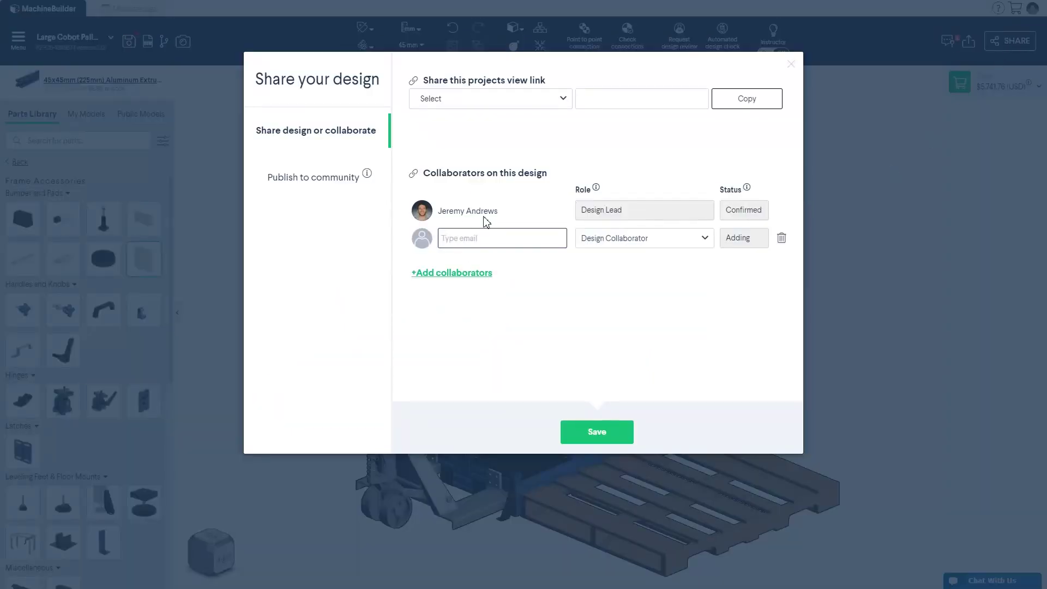
click(282, 182)
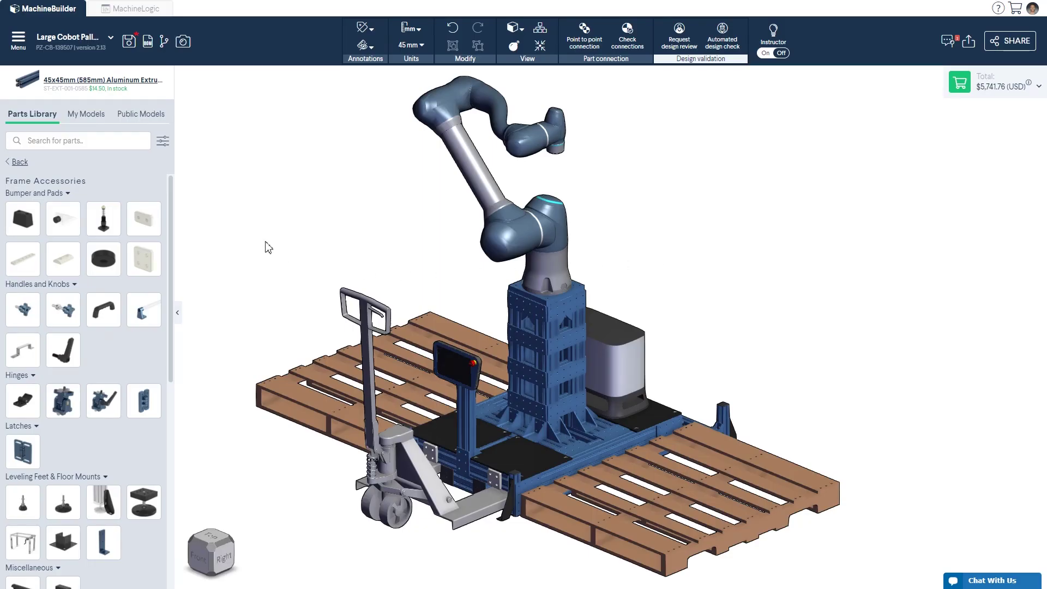
Step: Browse the Add-ons and Software catalogs, check the total's hours and weight, then open Control and Motors
click(22, 118)
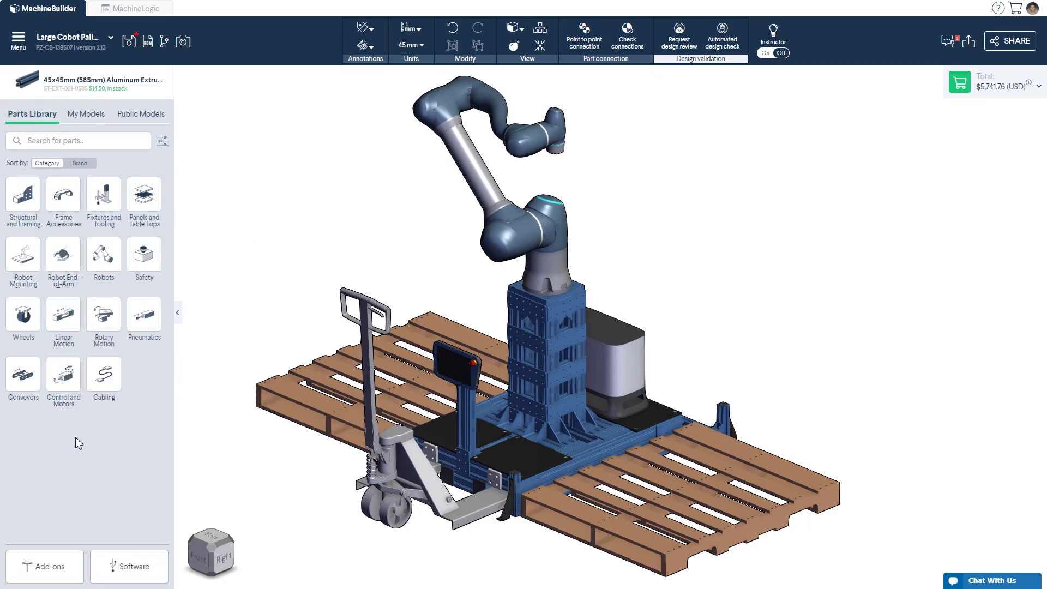
click(65, 564)
drag(169, 233, 176, 404)
click(22, 162)
click(113, 566)
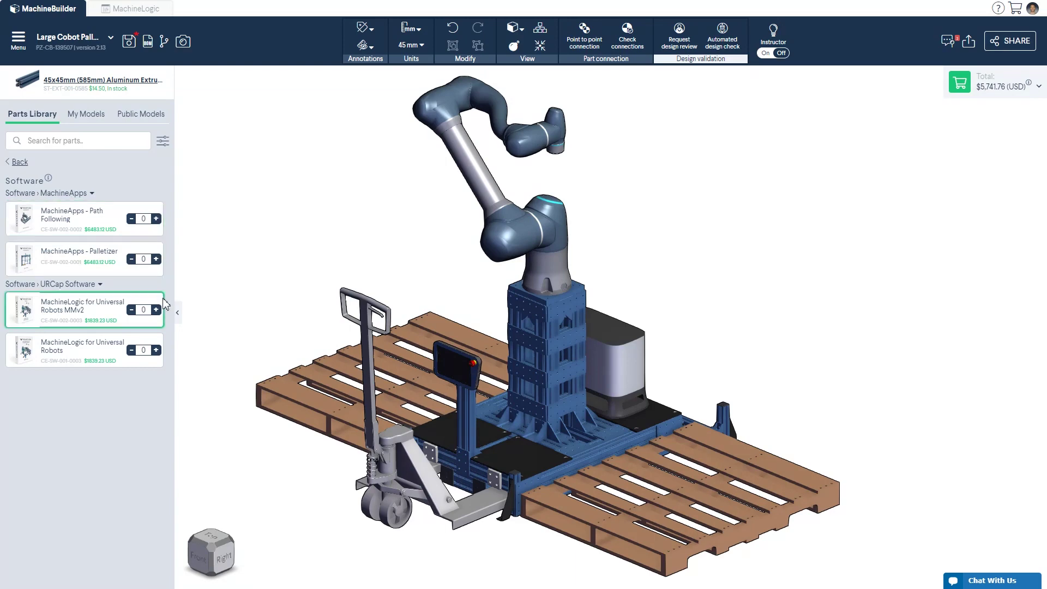
click(21, 162)
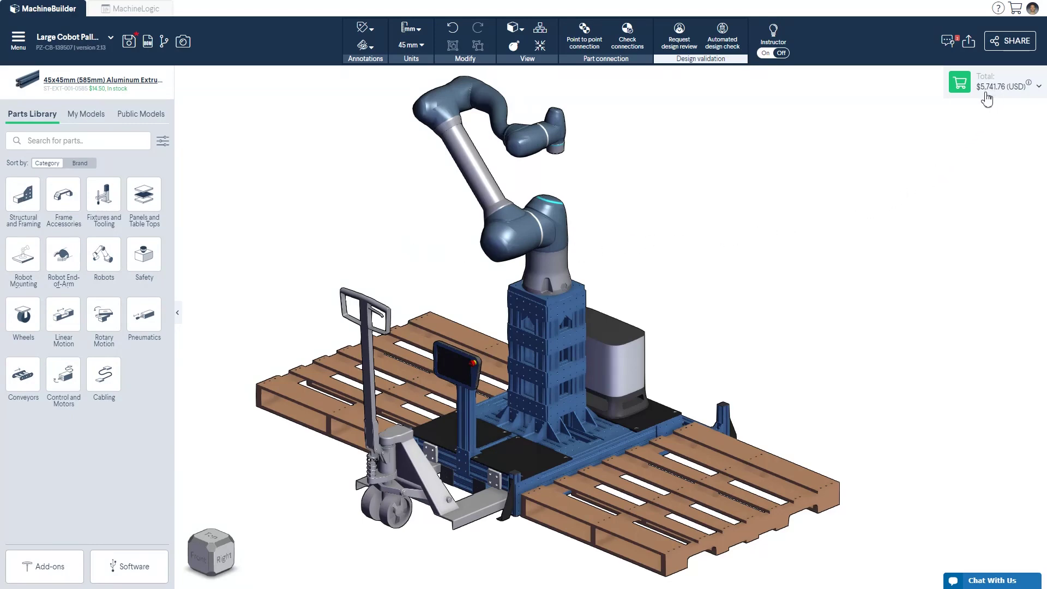
click(968, 95)
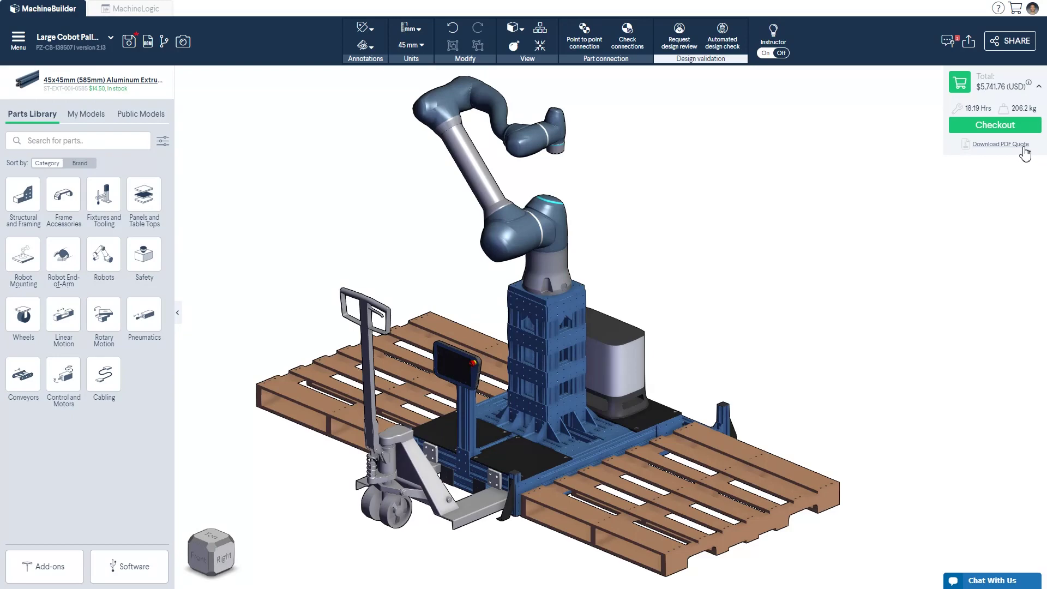
click(63, 376)
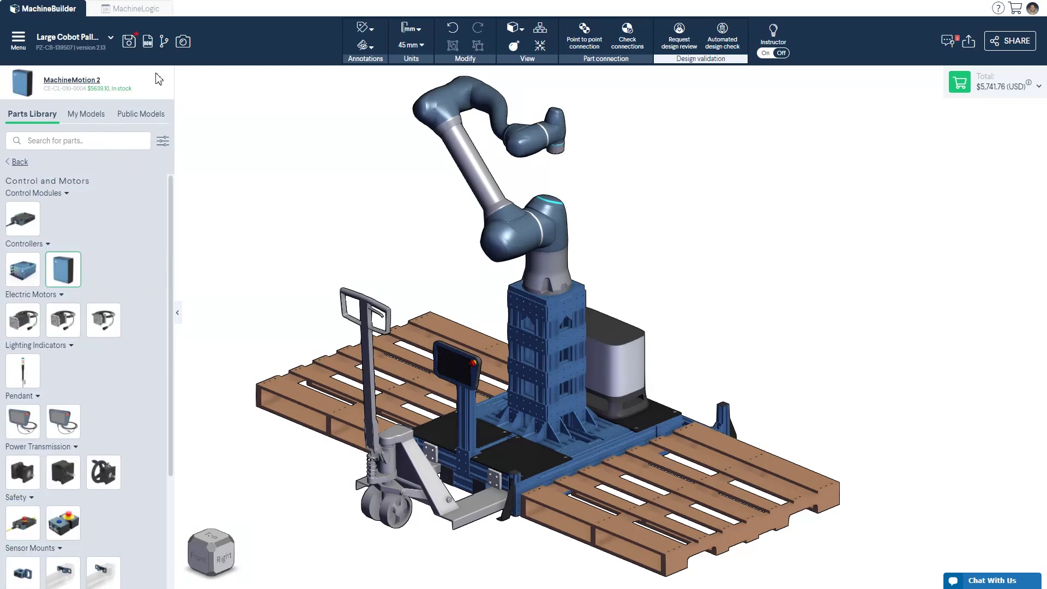
Step: Open the Large Cobot Palletizer's web page and view its full bill of material with all rows loaded
click(148, 43)
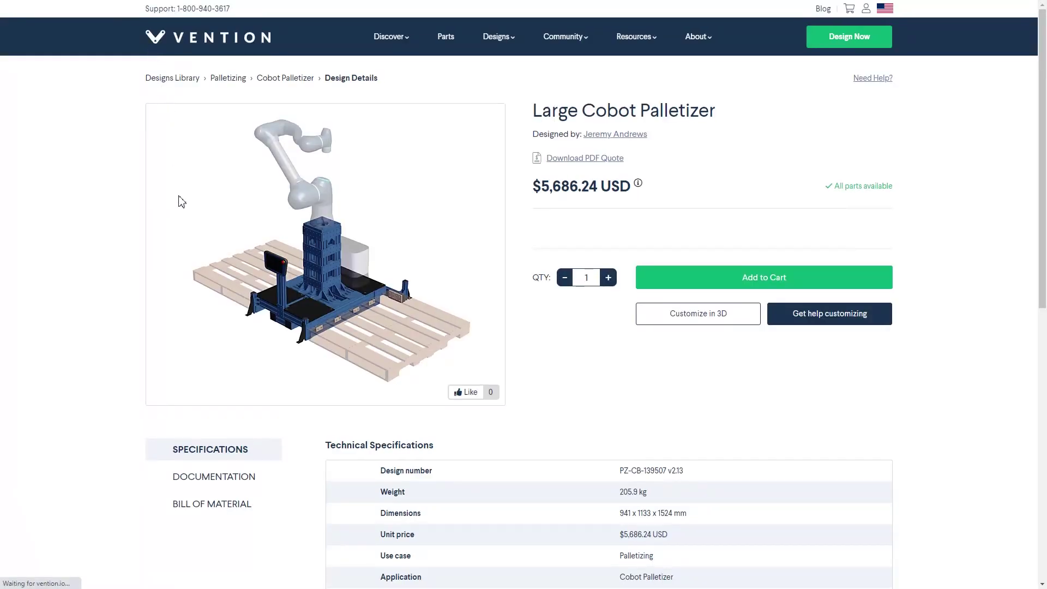
click(229, 502)
scroll(284, 499, down, 4)
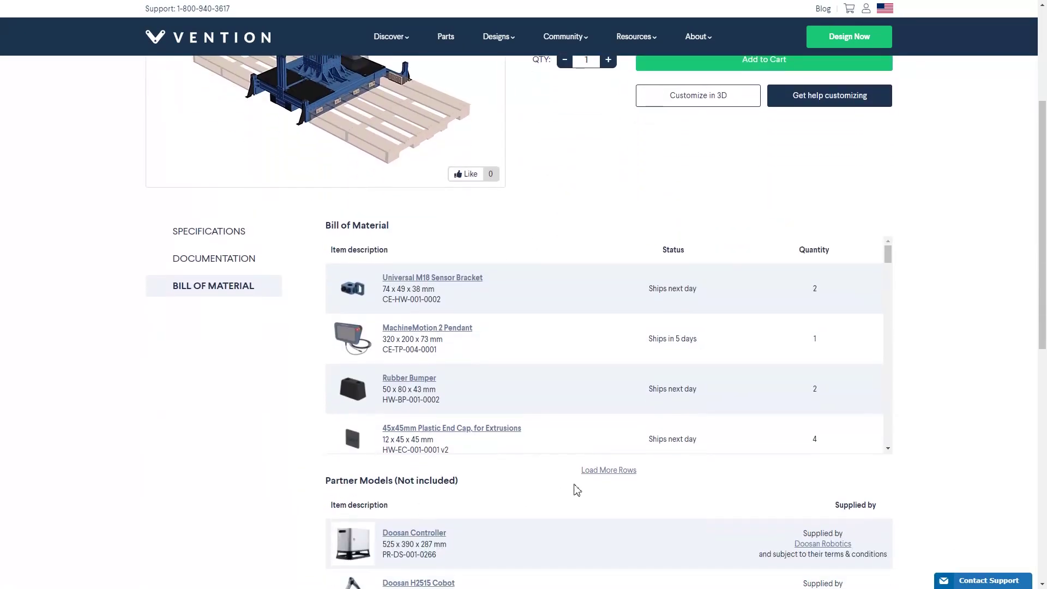
click(593, 470)
scroll(710, 472, down, 3)
scroll(1041, 172, down, 6)
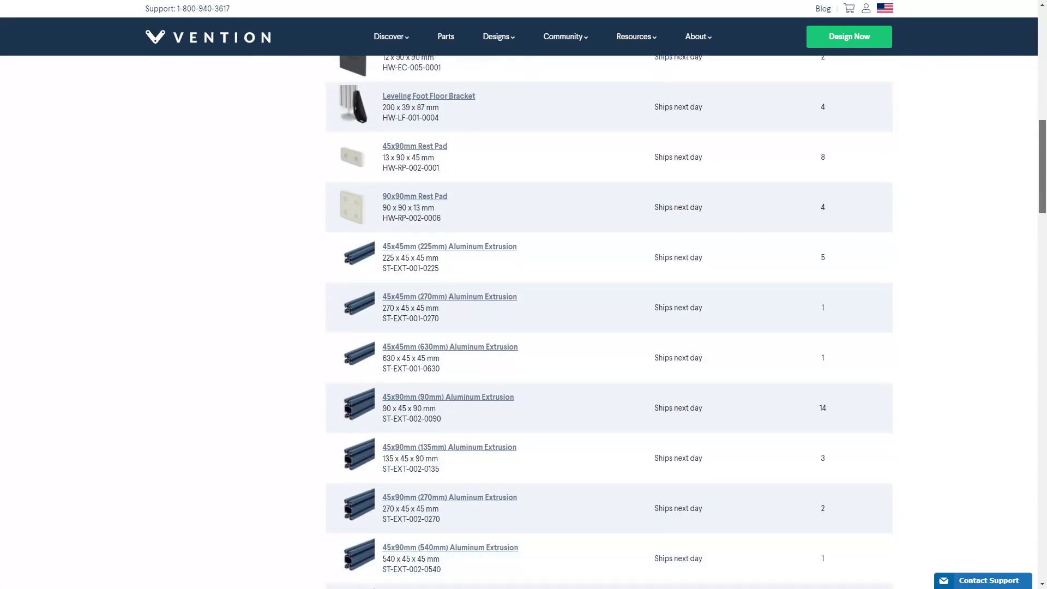
scroll(1041, 172, down, 15)
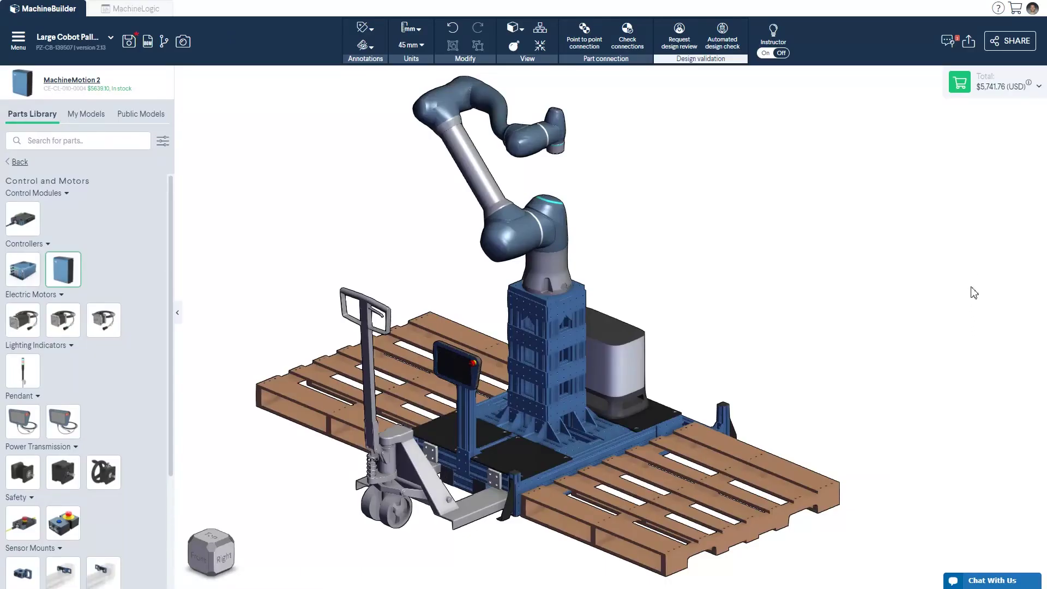
Step: Expand the Total price panel to show the $5,741.76 total and checkout option
click(958, 90)
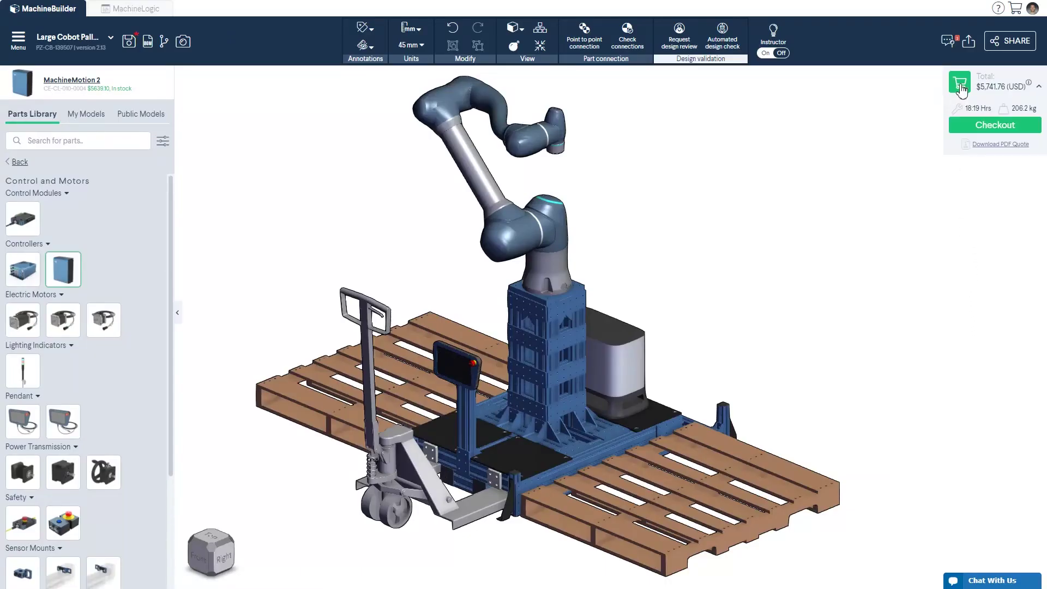